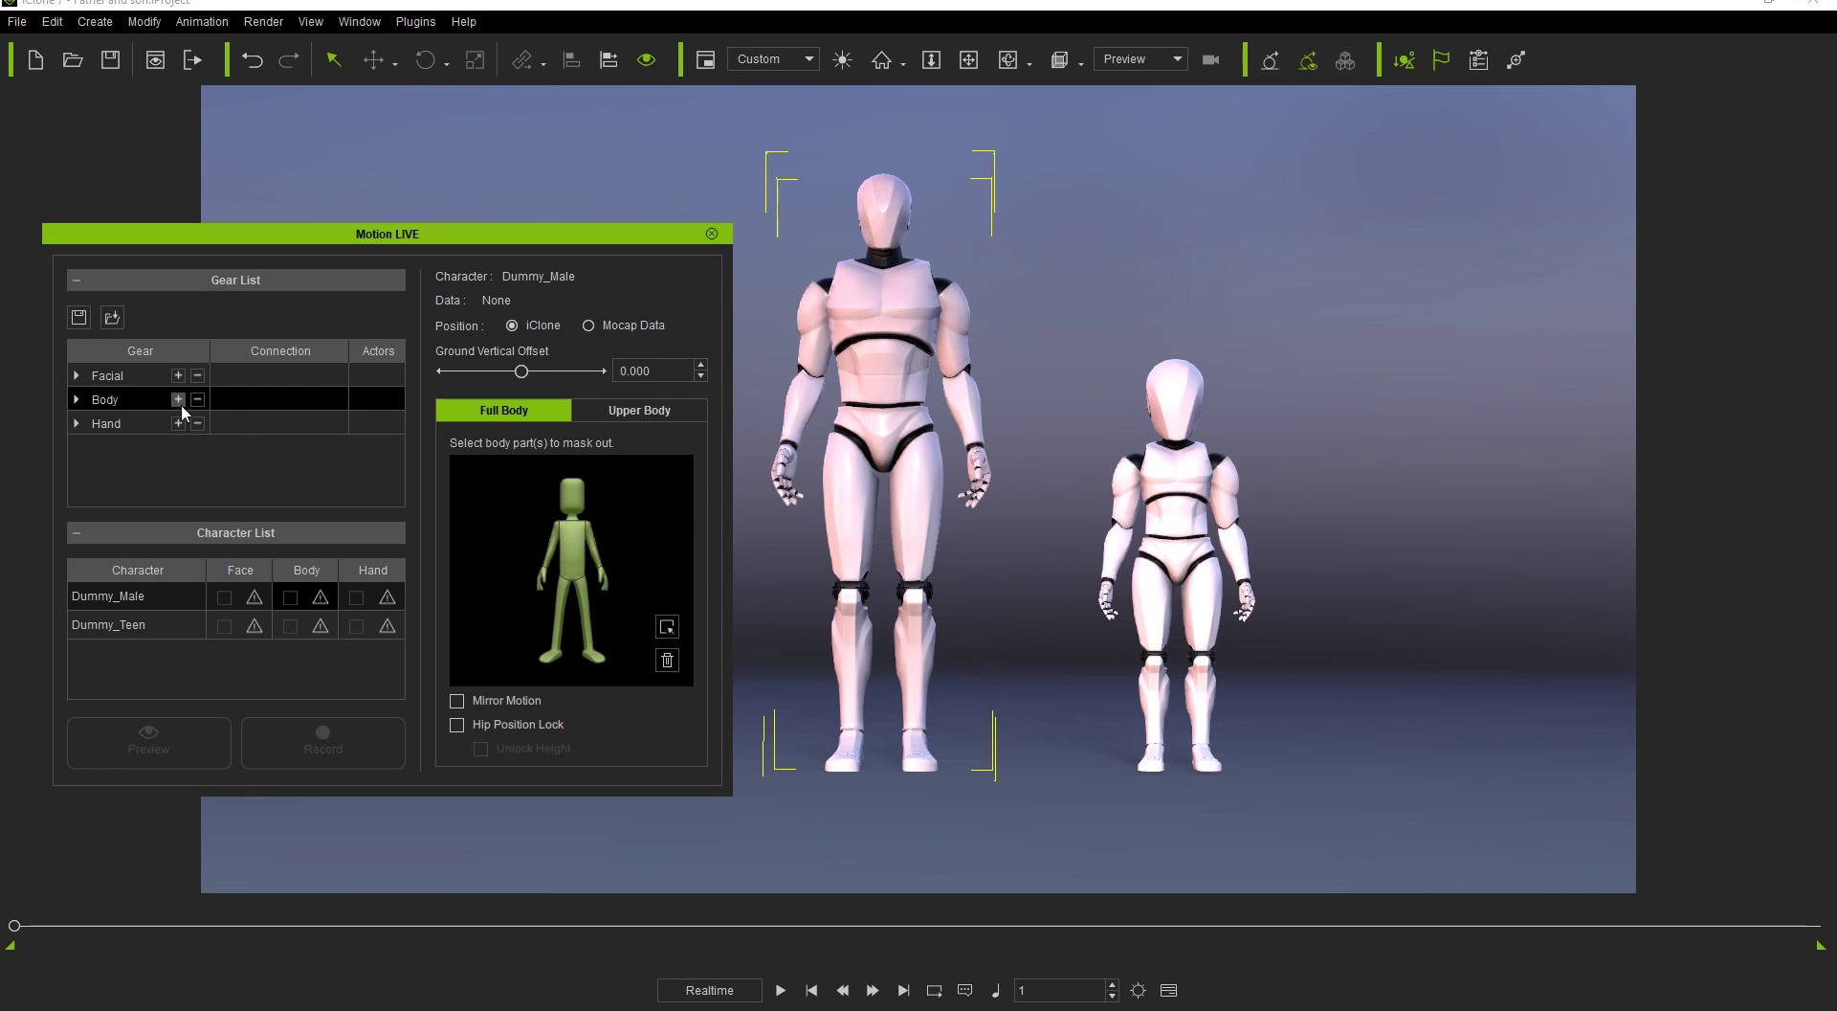
- Add Optitrack as the body mocap gear and assign it to Dummy_Teen and Dummy_Male
left_click(181, 406)
left_click(212, 417)
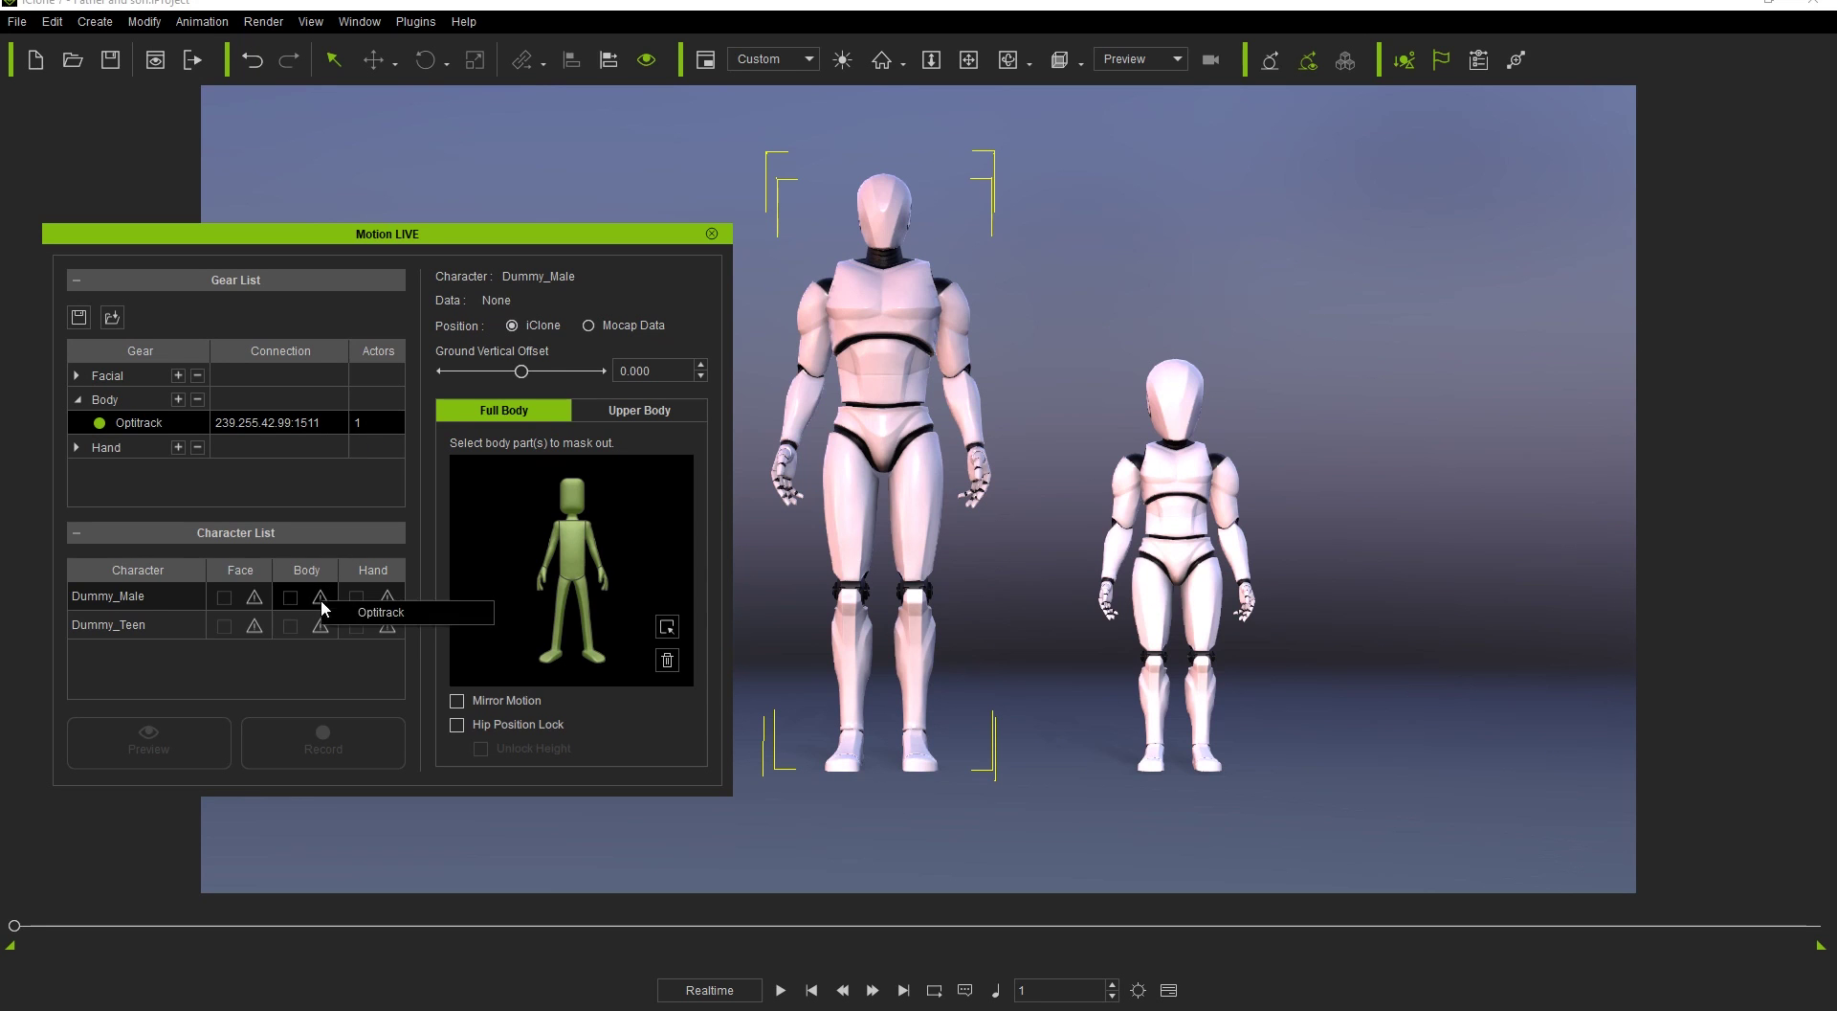
left_click(323, 623)
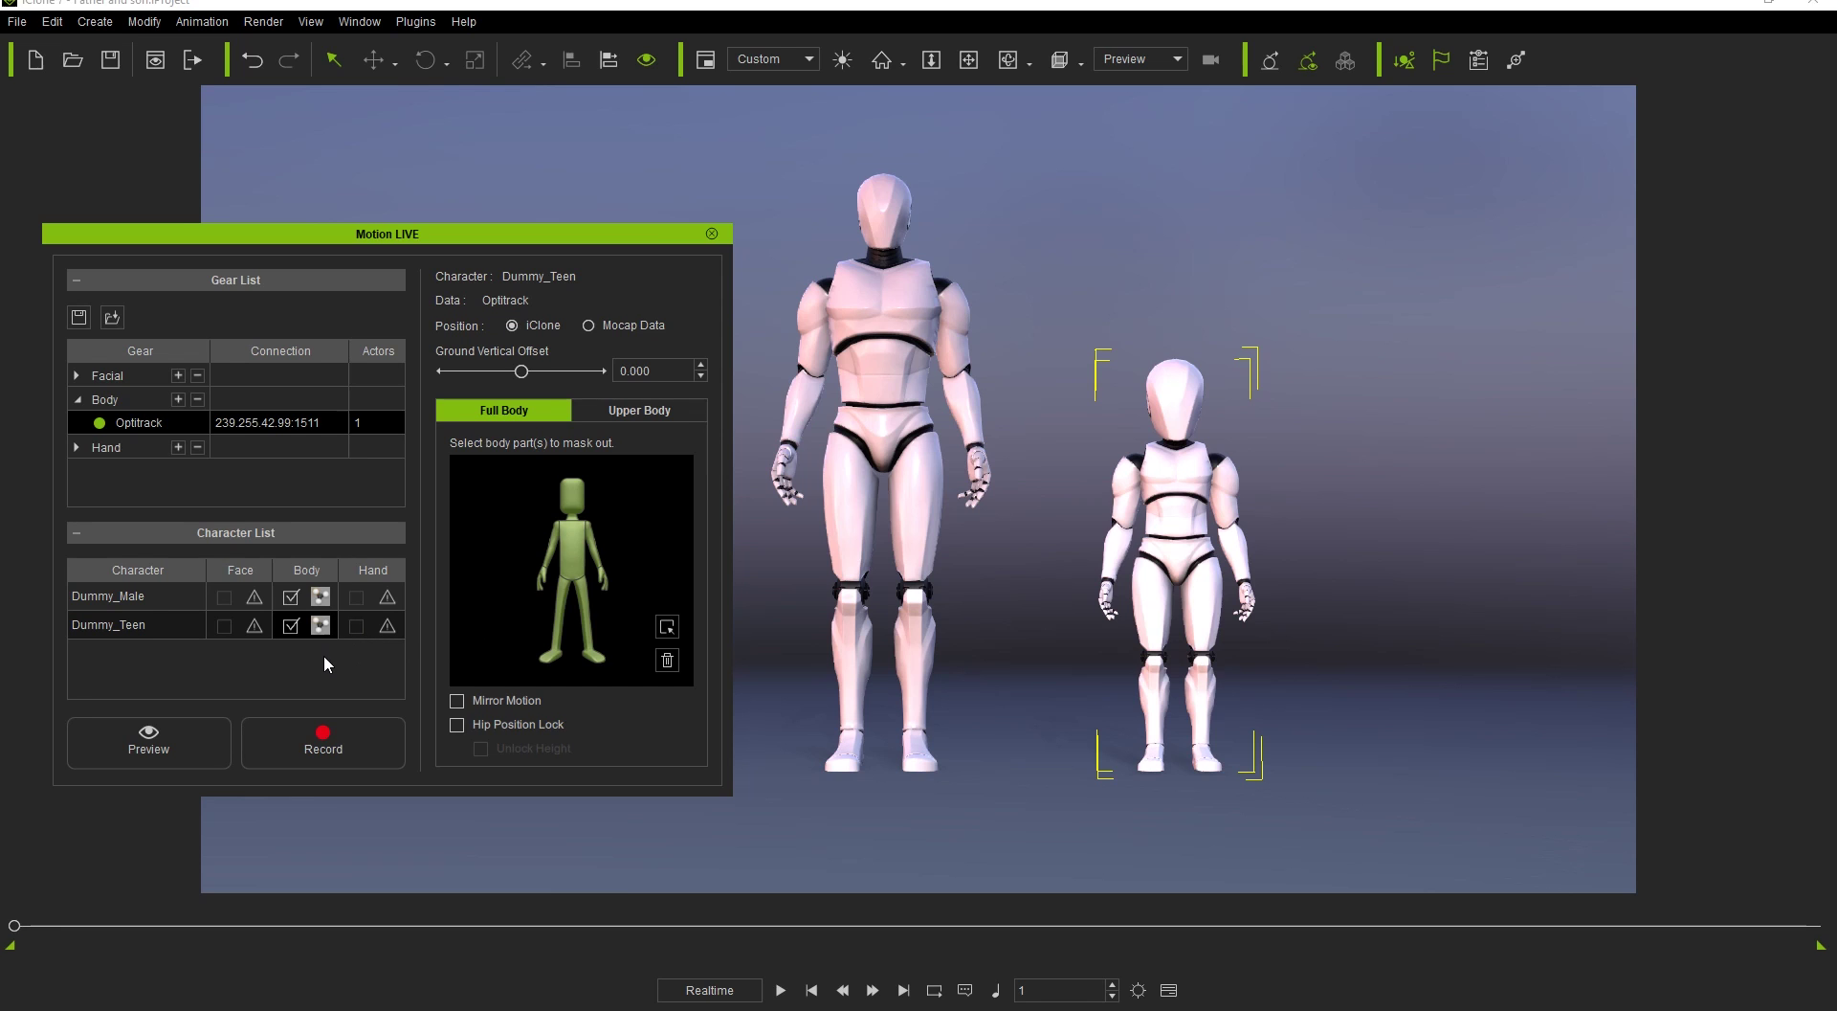
left_click(109, 594)
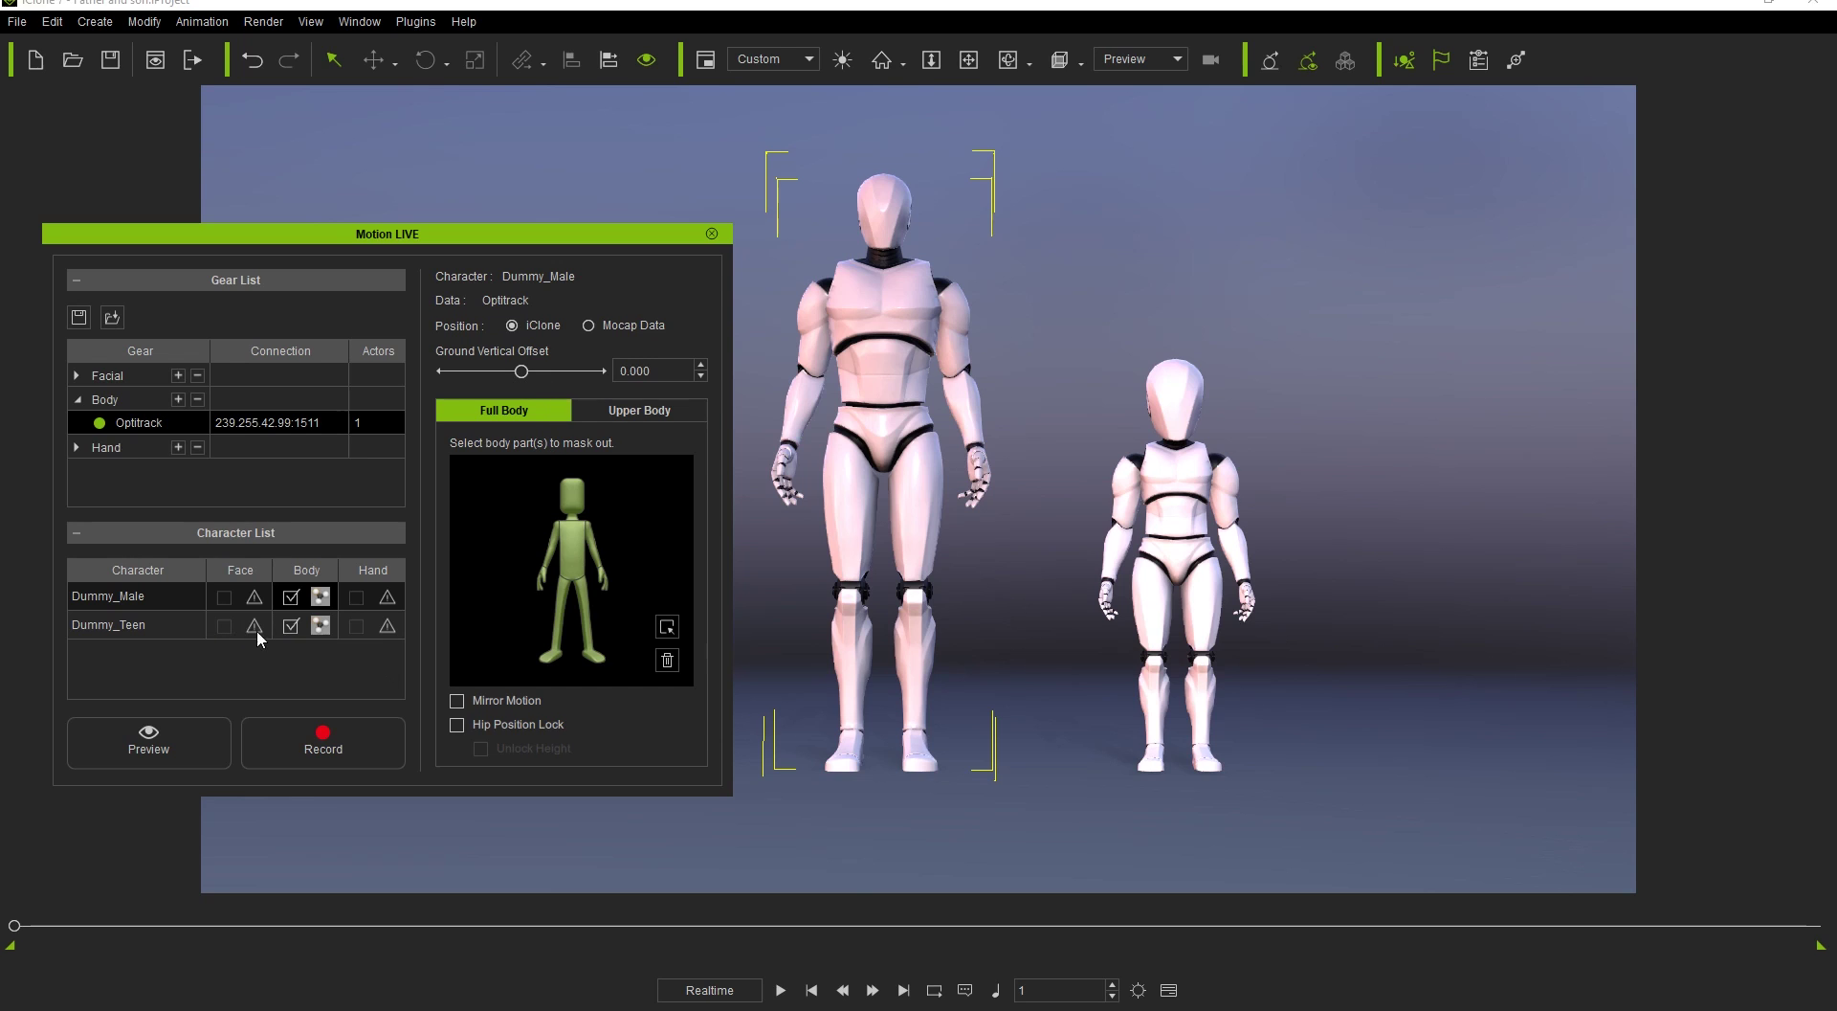
- Start the live preview and lower the ground offset for Dummy_Male (-12.1) and Dummy_Teen (-9.5)
left_click(182, 737)
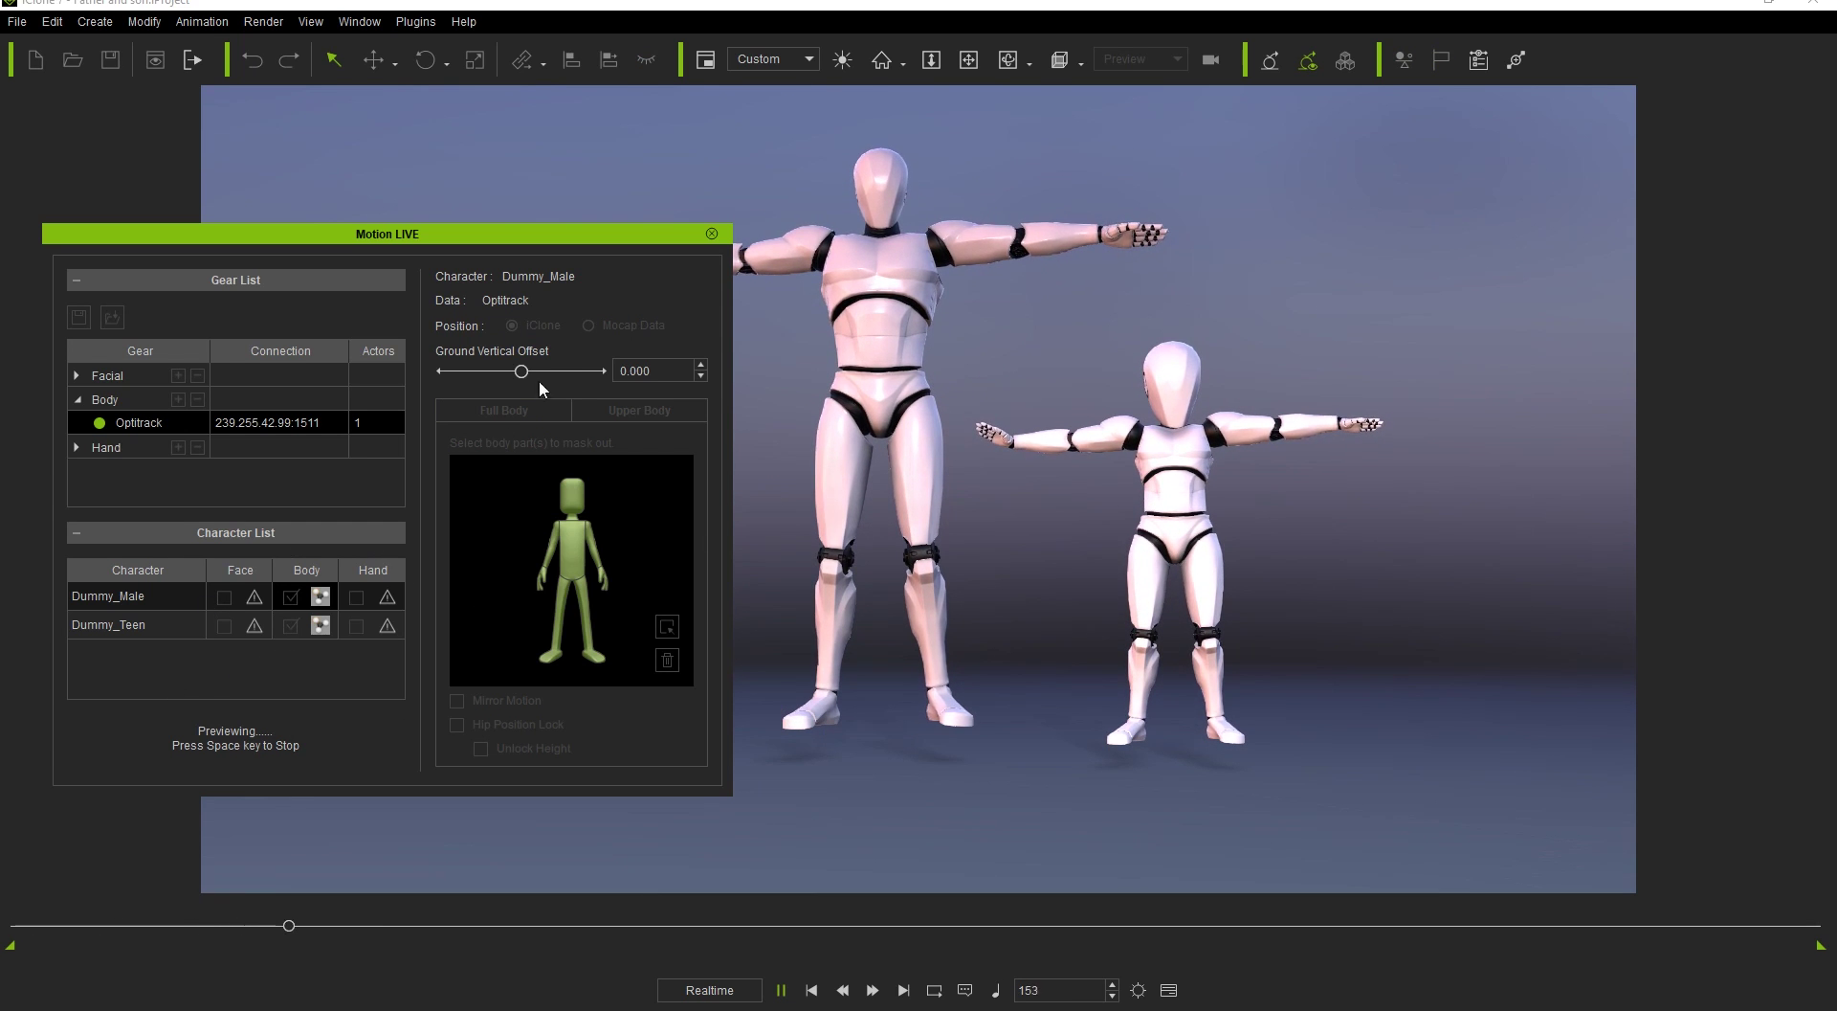
left_click_drag(515, 373, 476, 381)
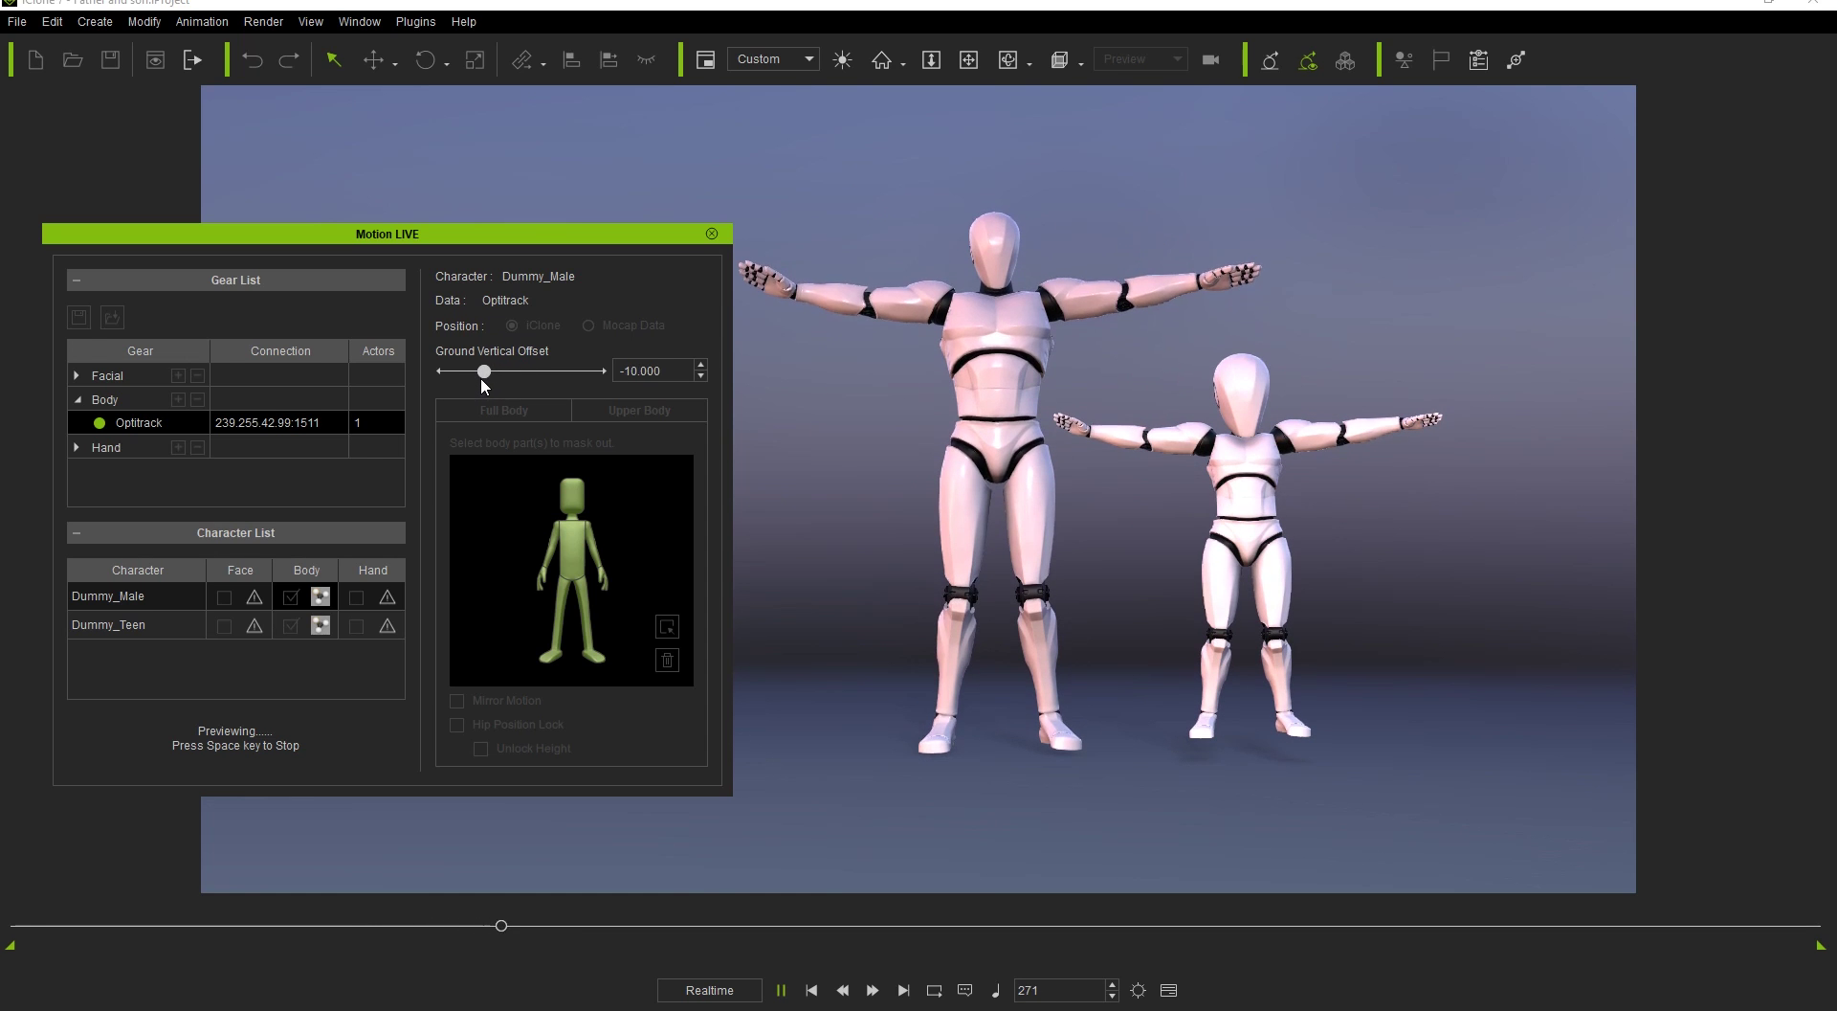
left_click(173, 625)
mouse_move(521, 379)
left_mouse_down()
mouse_move(457, 377)
mouse_move(485, 378)
left_mouse_up()
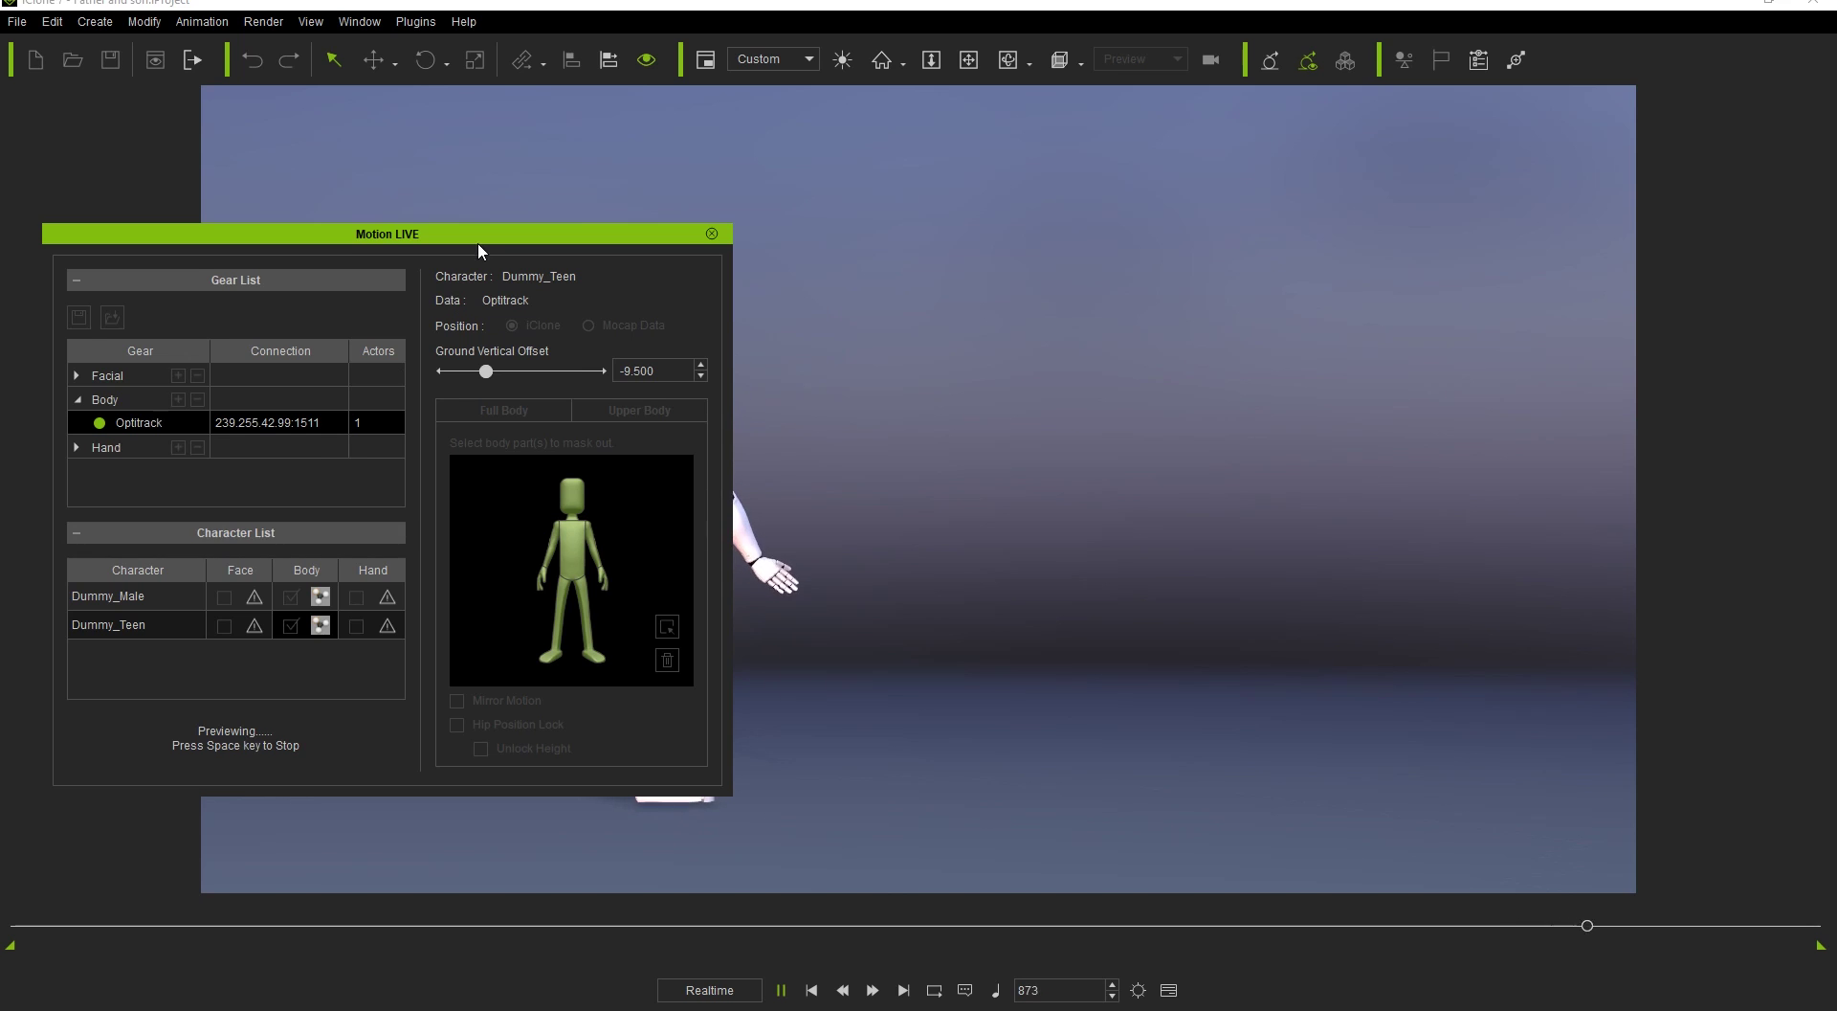
left_click_drag(478, 249, 287, 246)
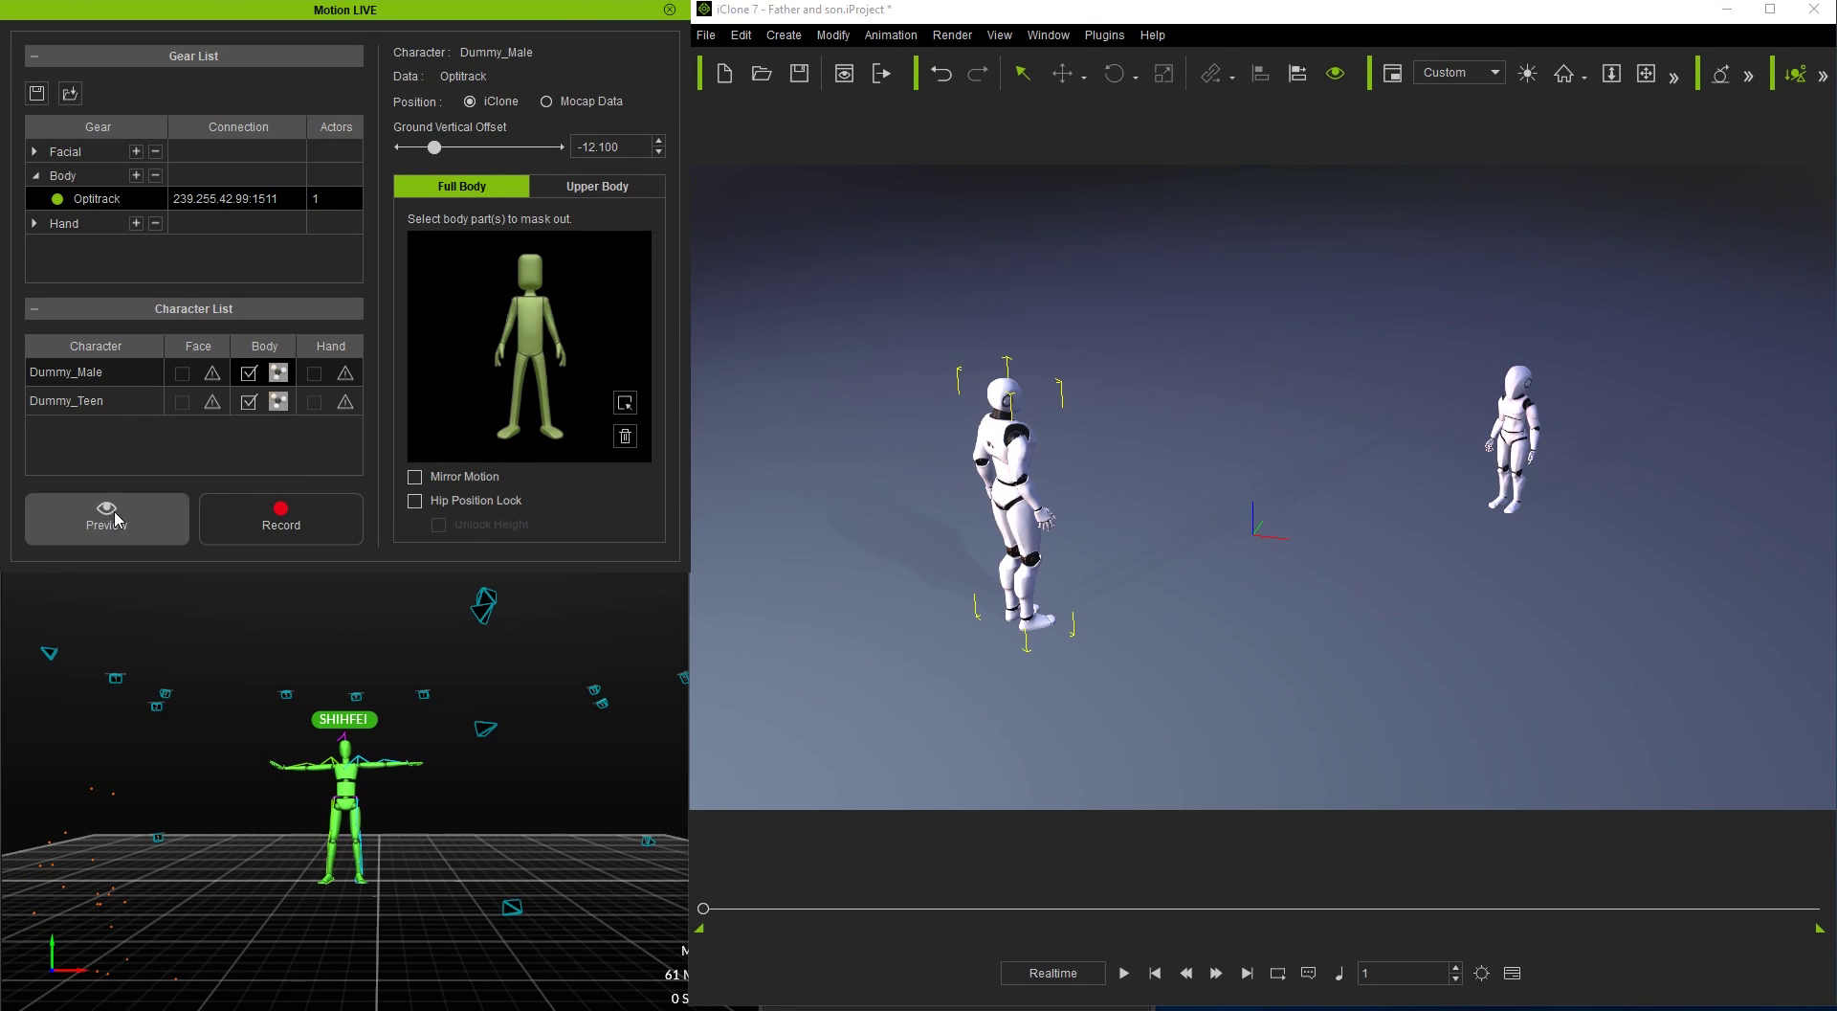
- Start the live Optitrack preview on both dummies with Position kept on iClone
left_click(119, 520)
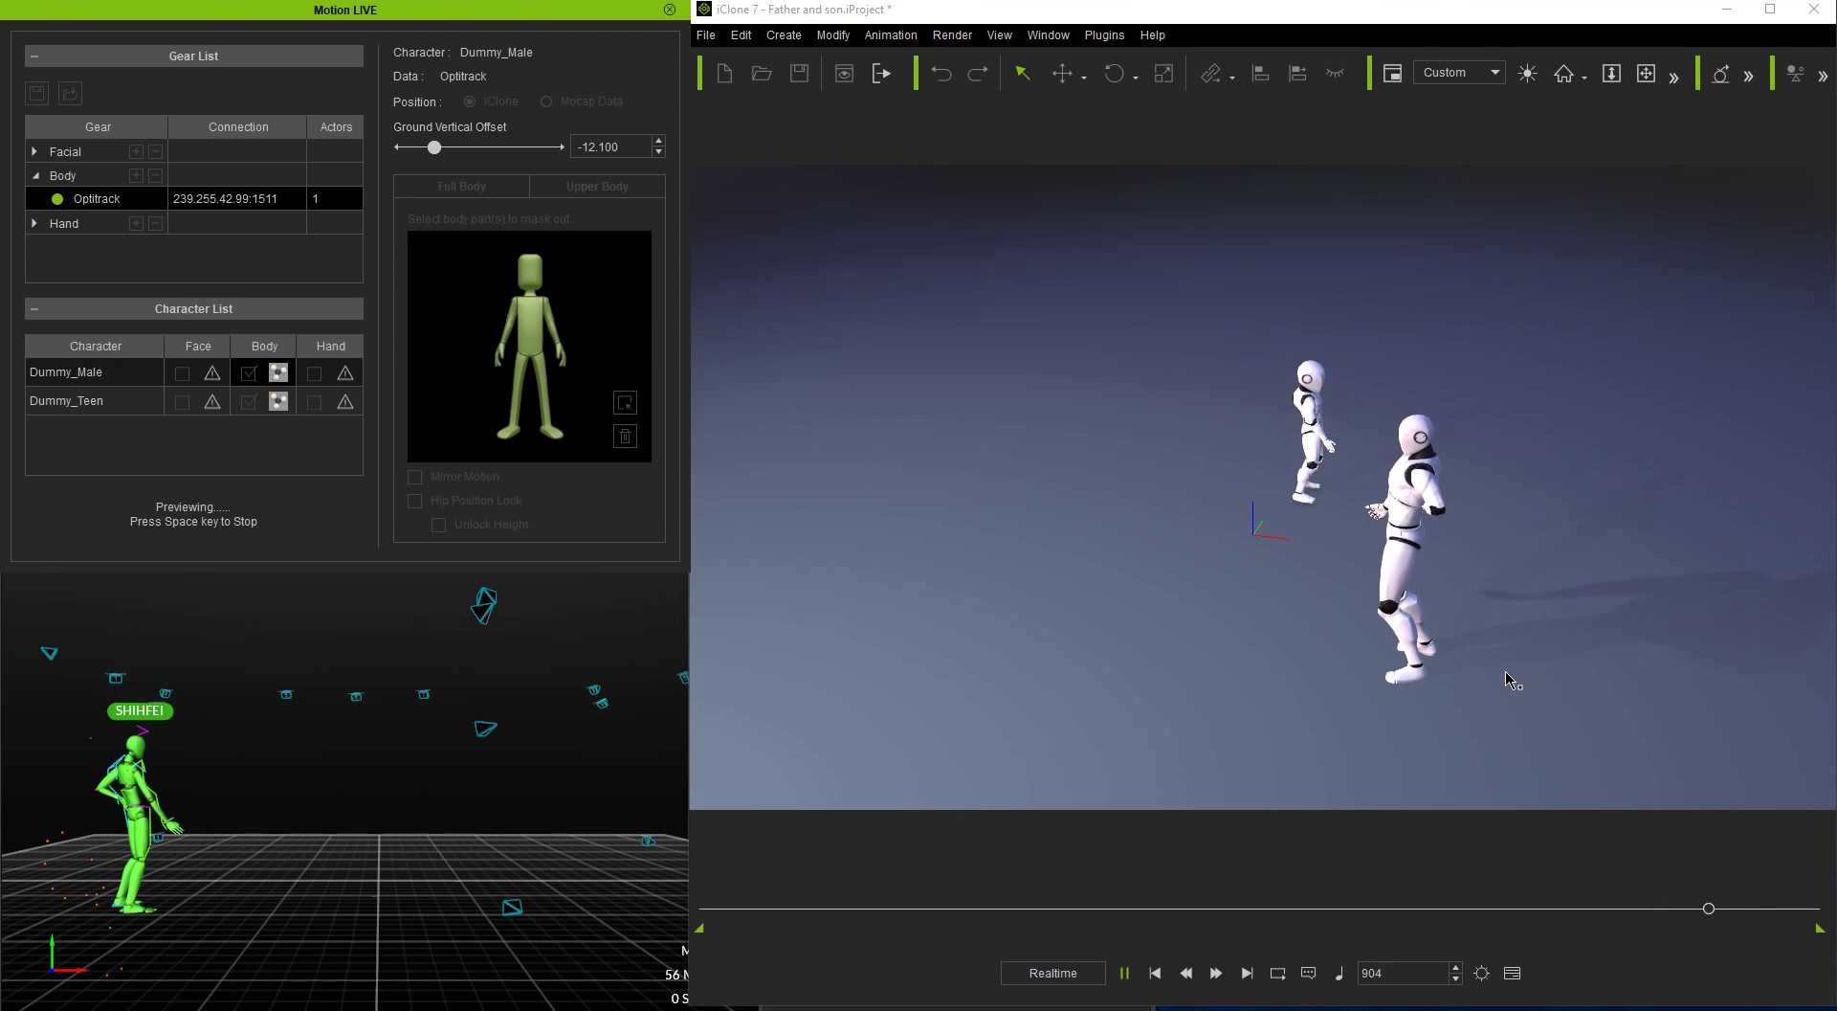
- Stop the preview, set Dummy_Teen and Dummy_Male to Mocap Data position, and preview again
key("space")
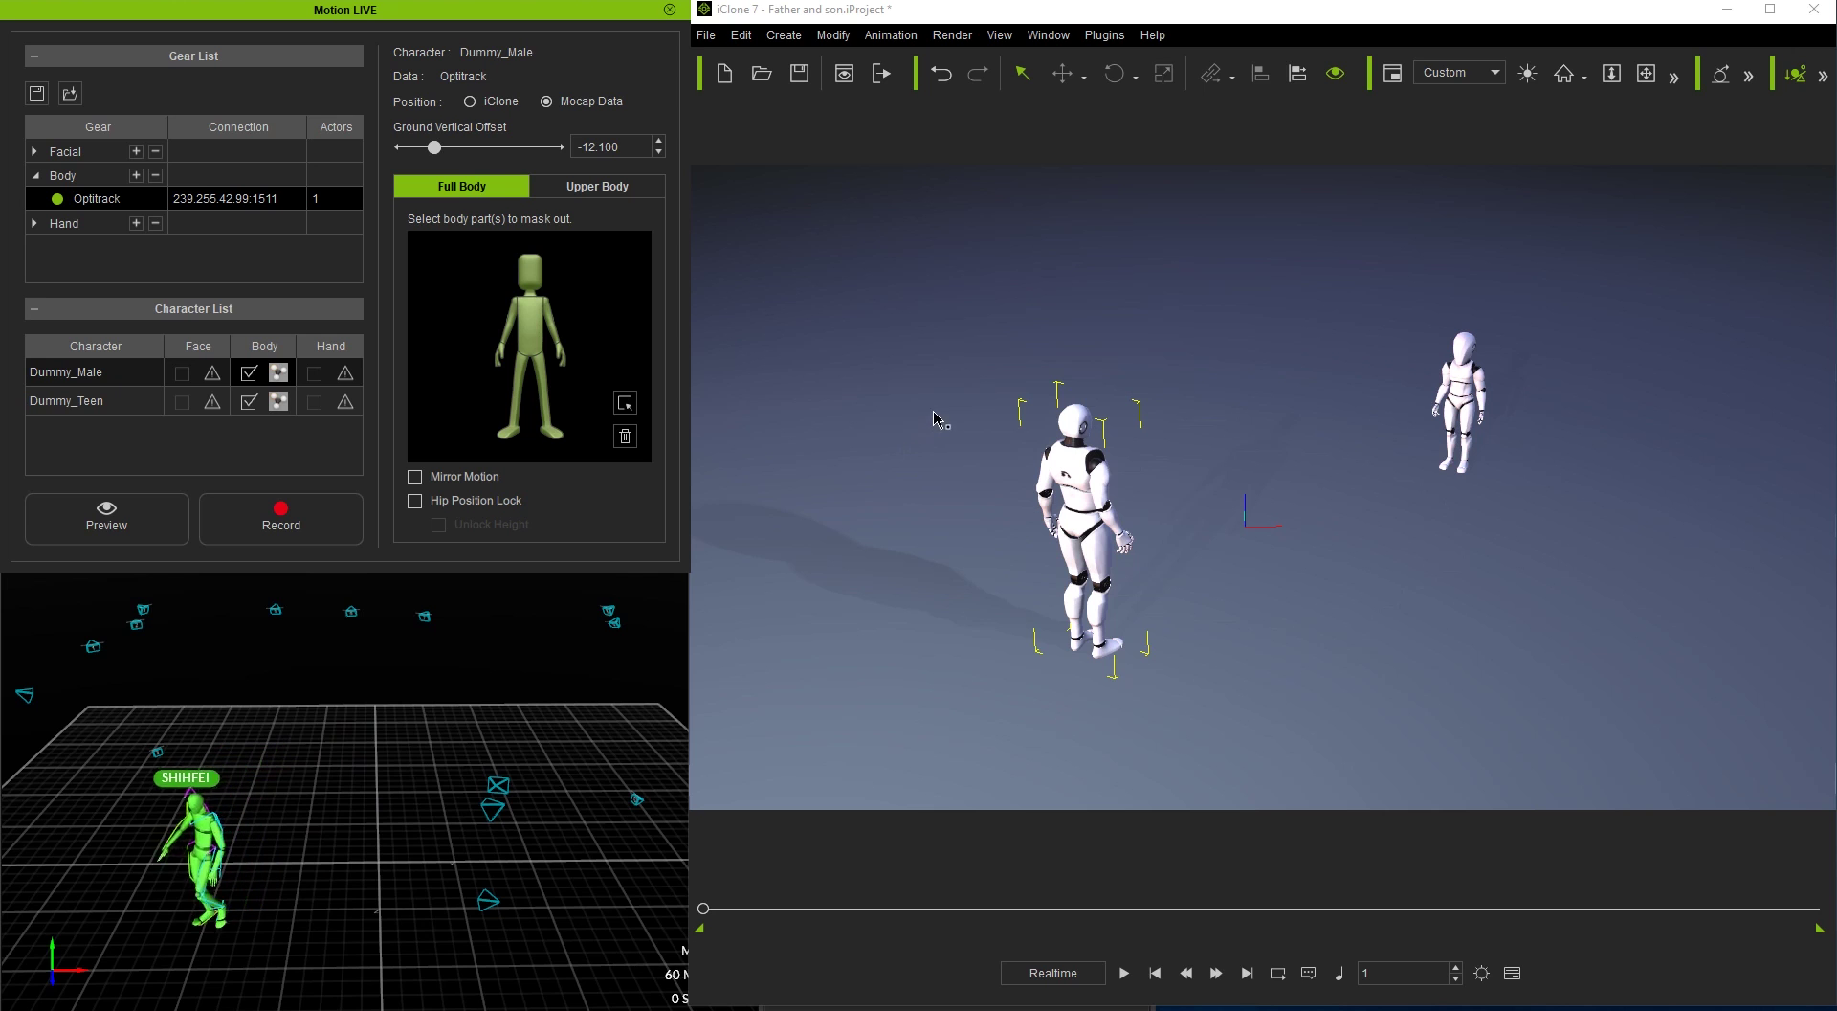
left_click(104, 408)
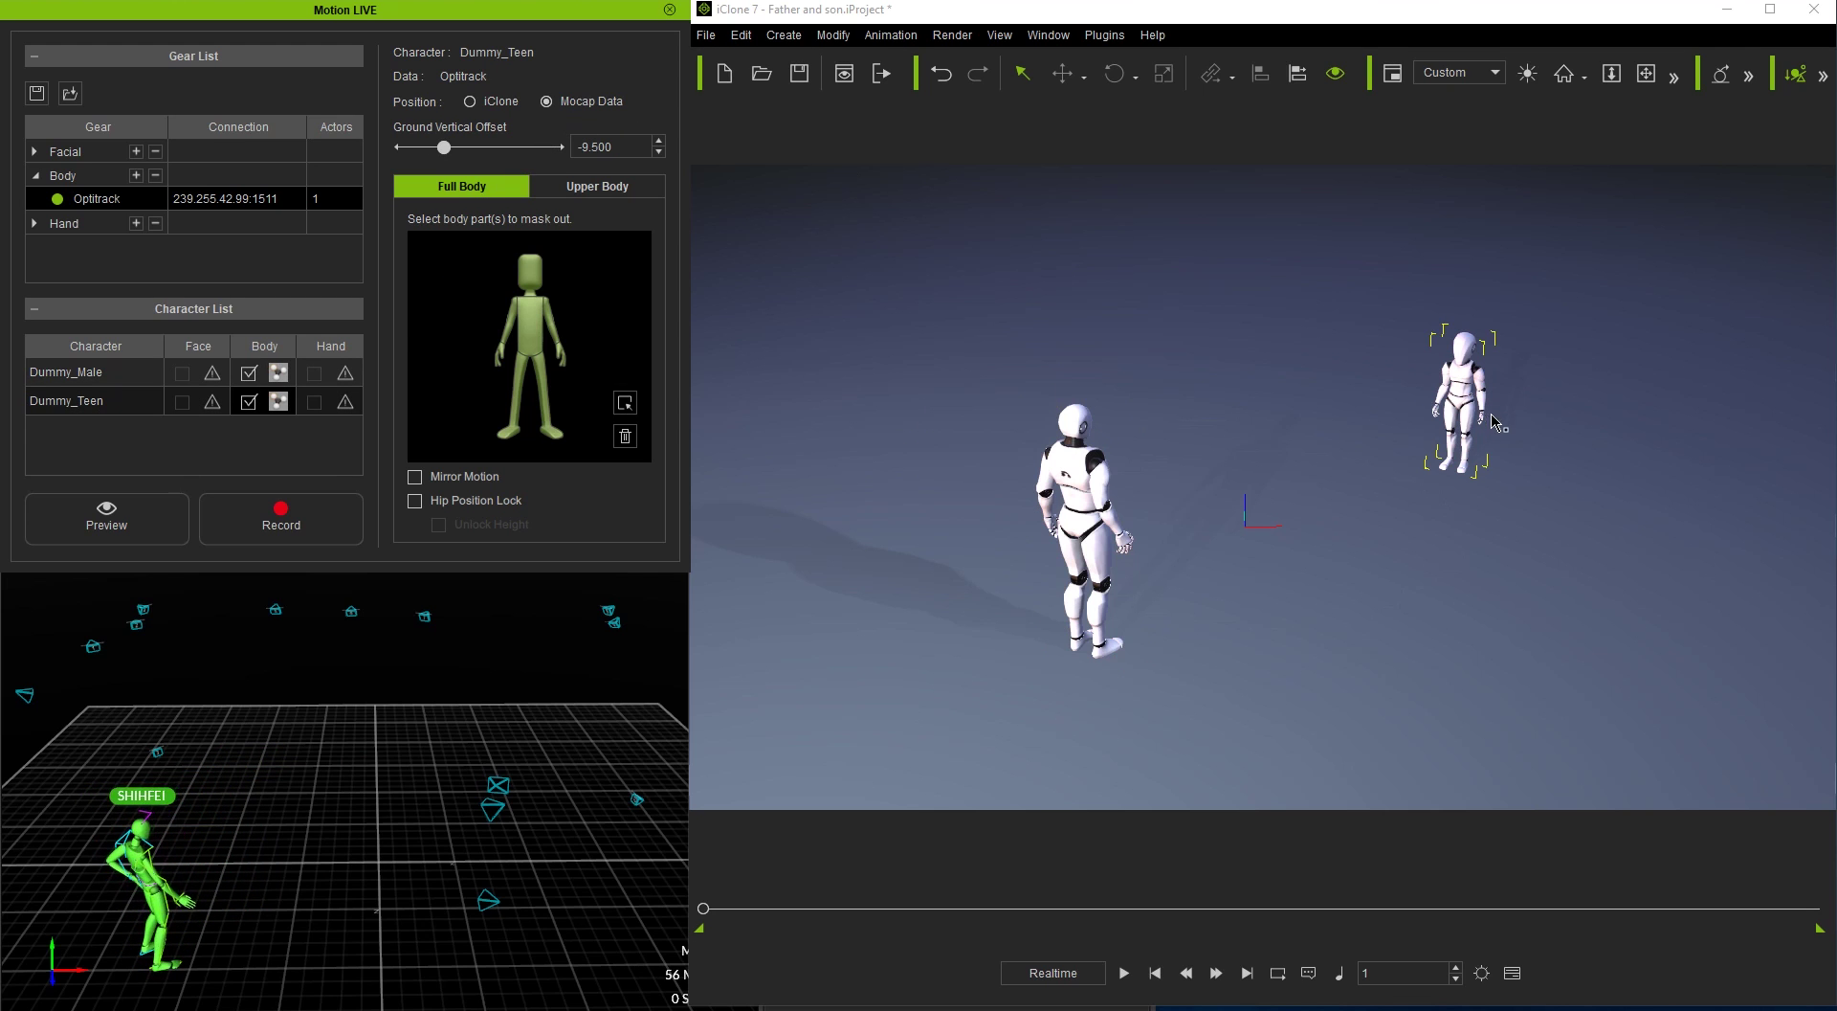
left_click(88, 381)
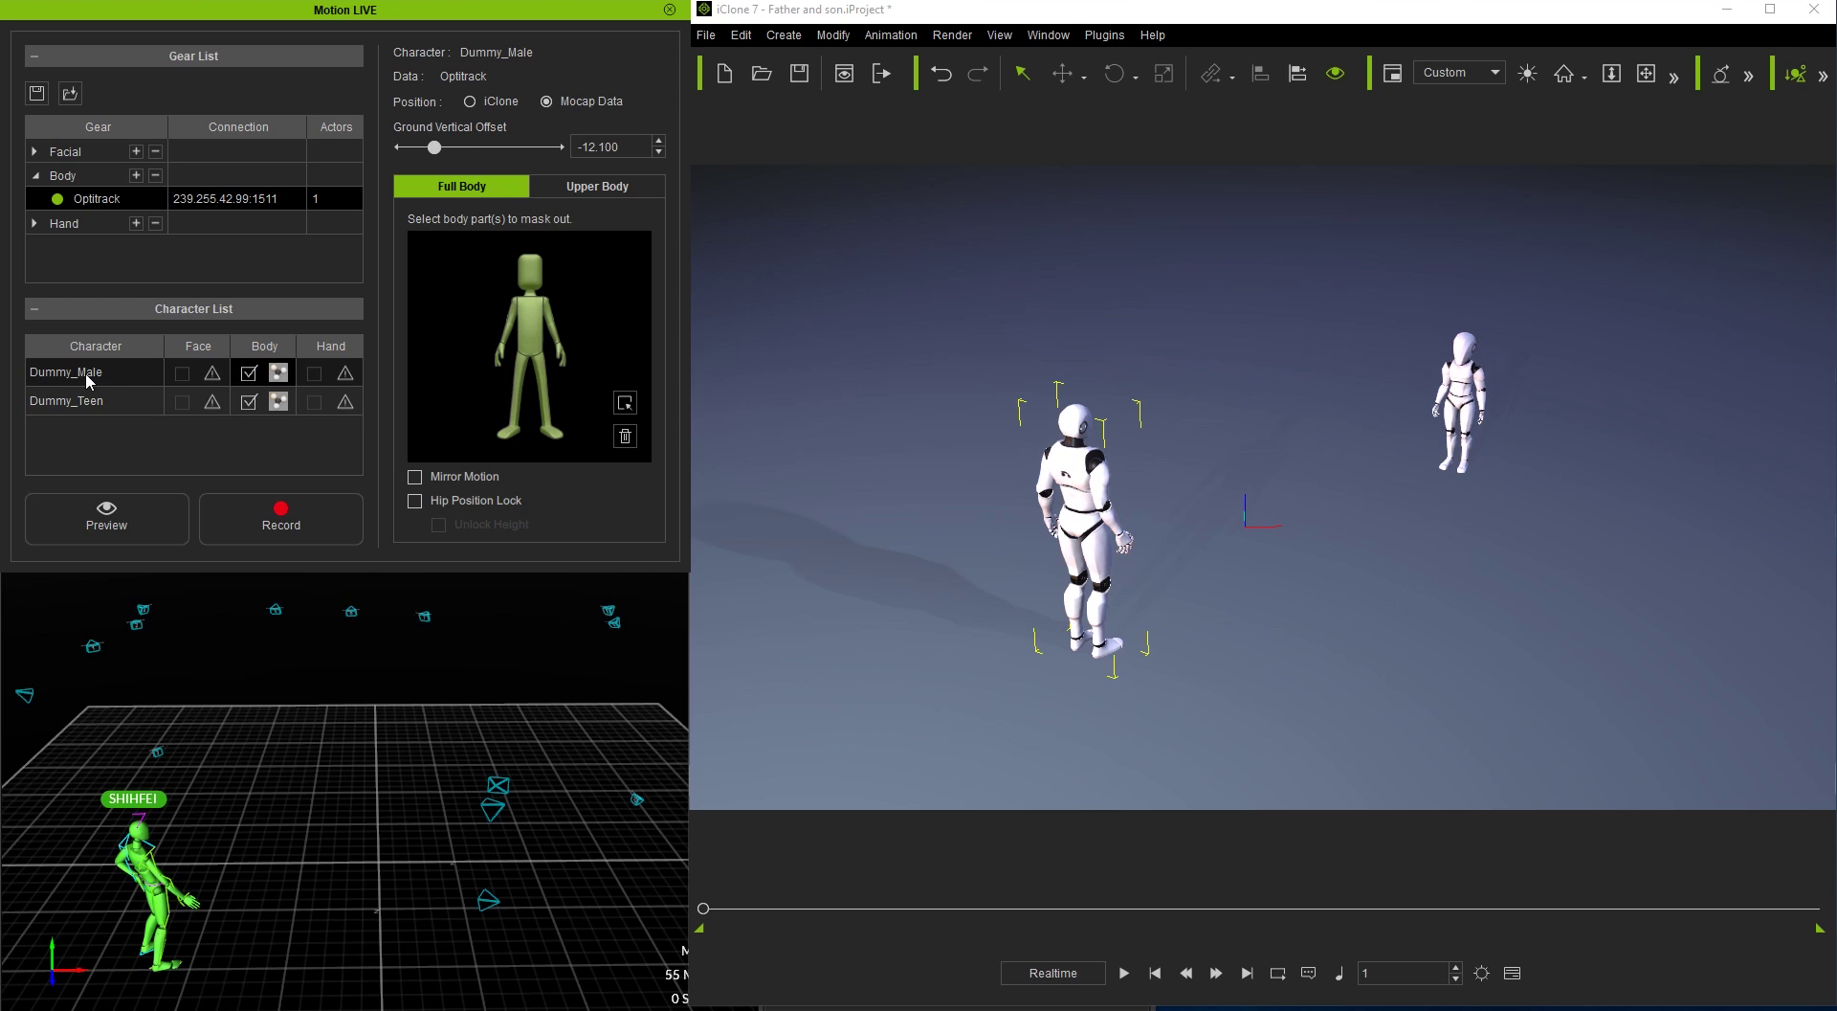
left_click(103, 515)
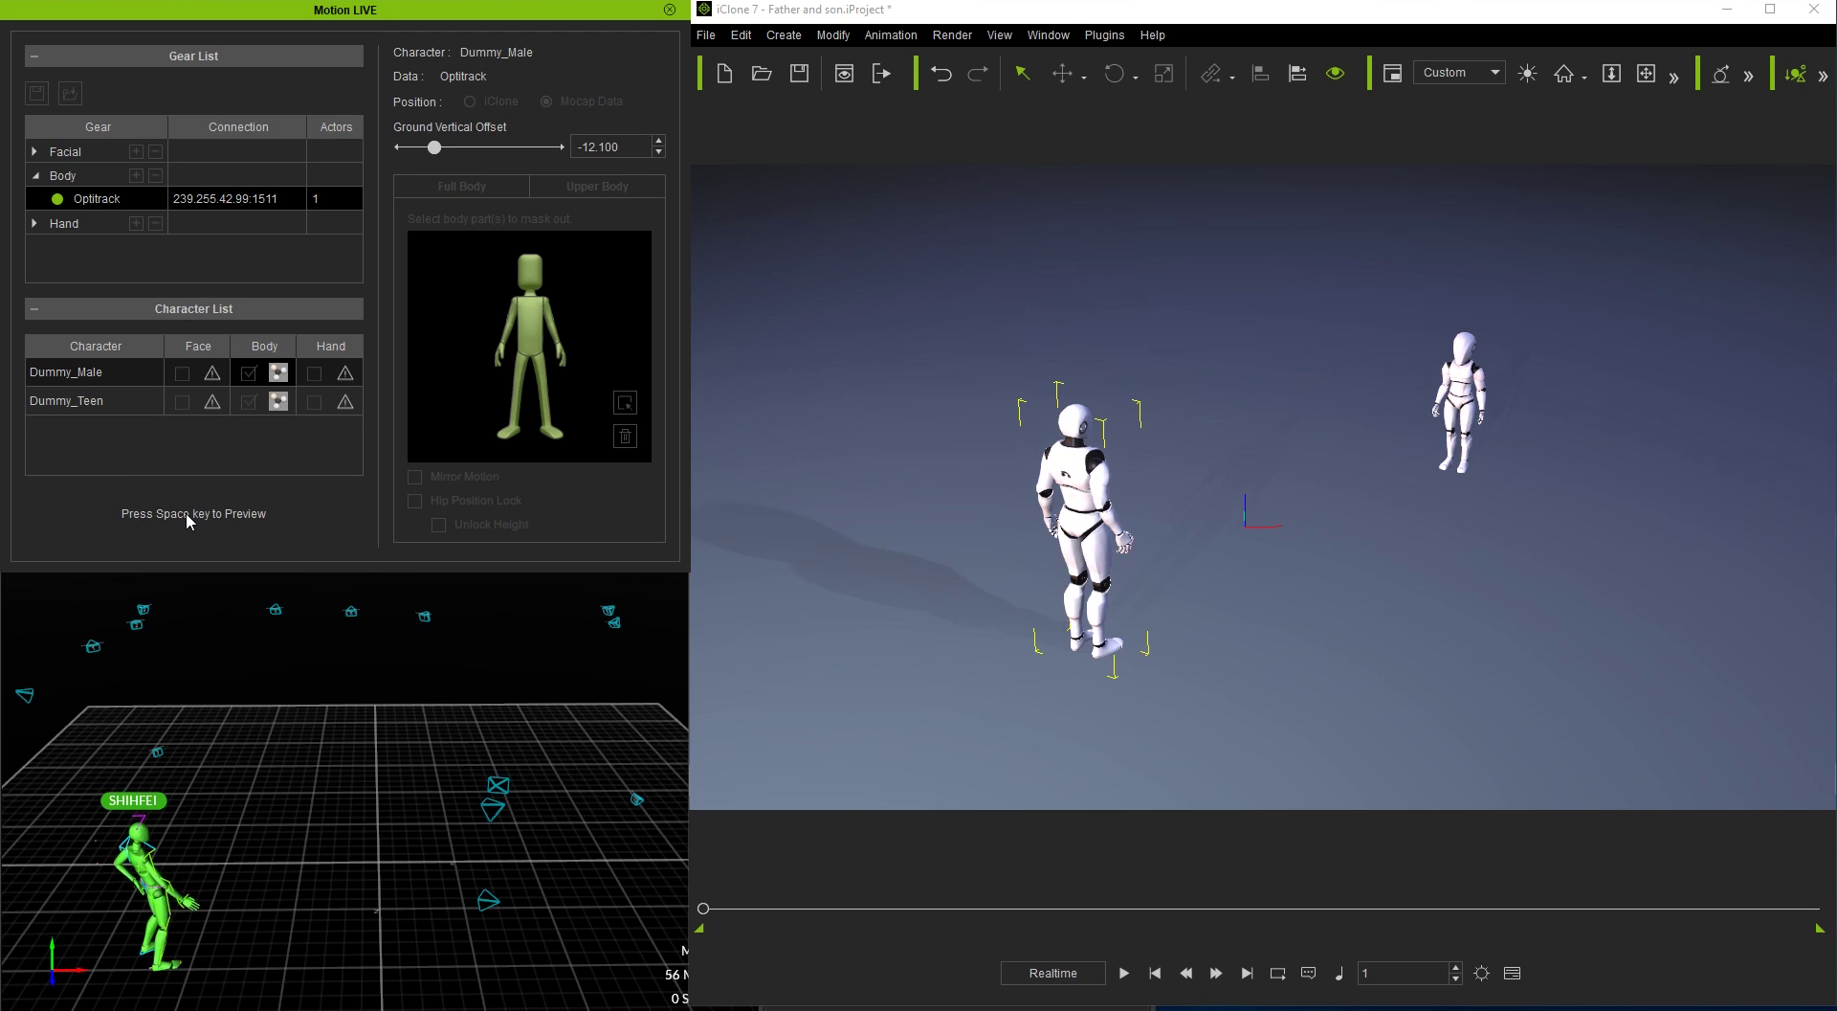
key("space")
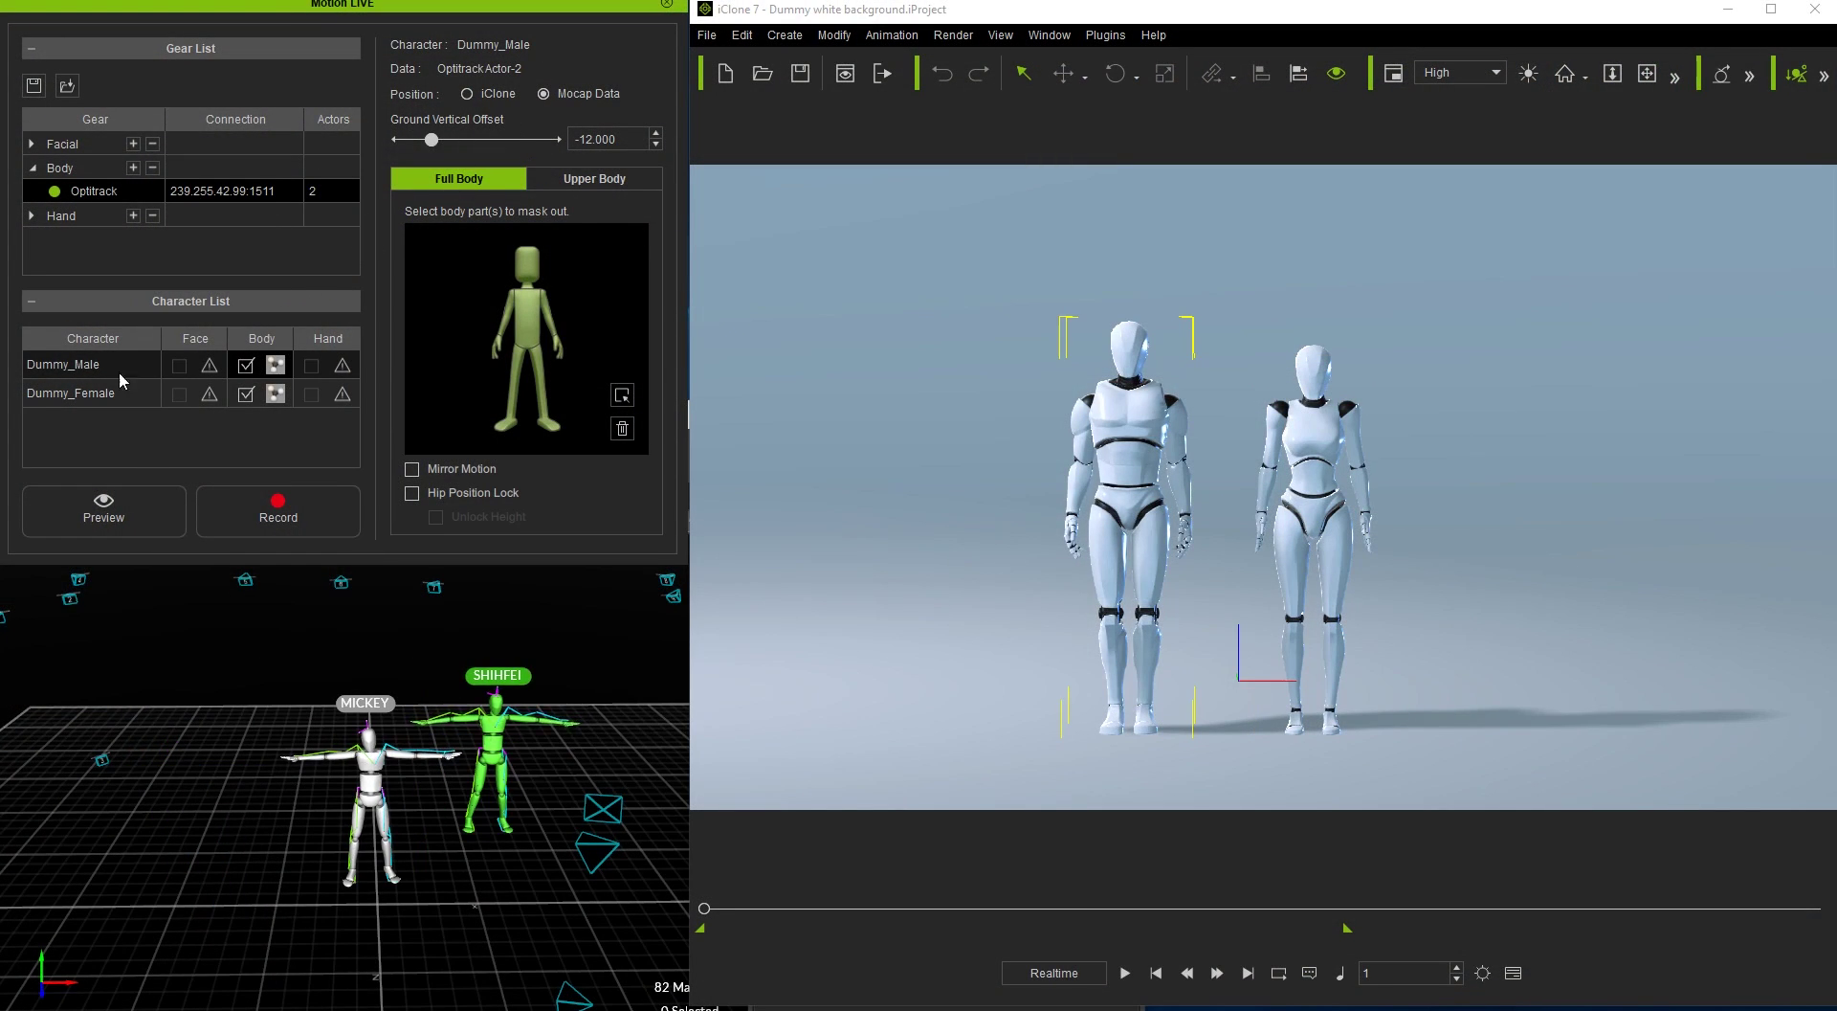
- Select Dummy_Female and stream the live two-actor mocap, orbiting and panning to follow the dummies
left_click(105, 394)
left_click(125, 498)
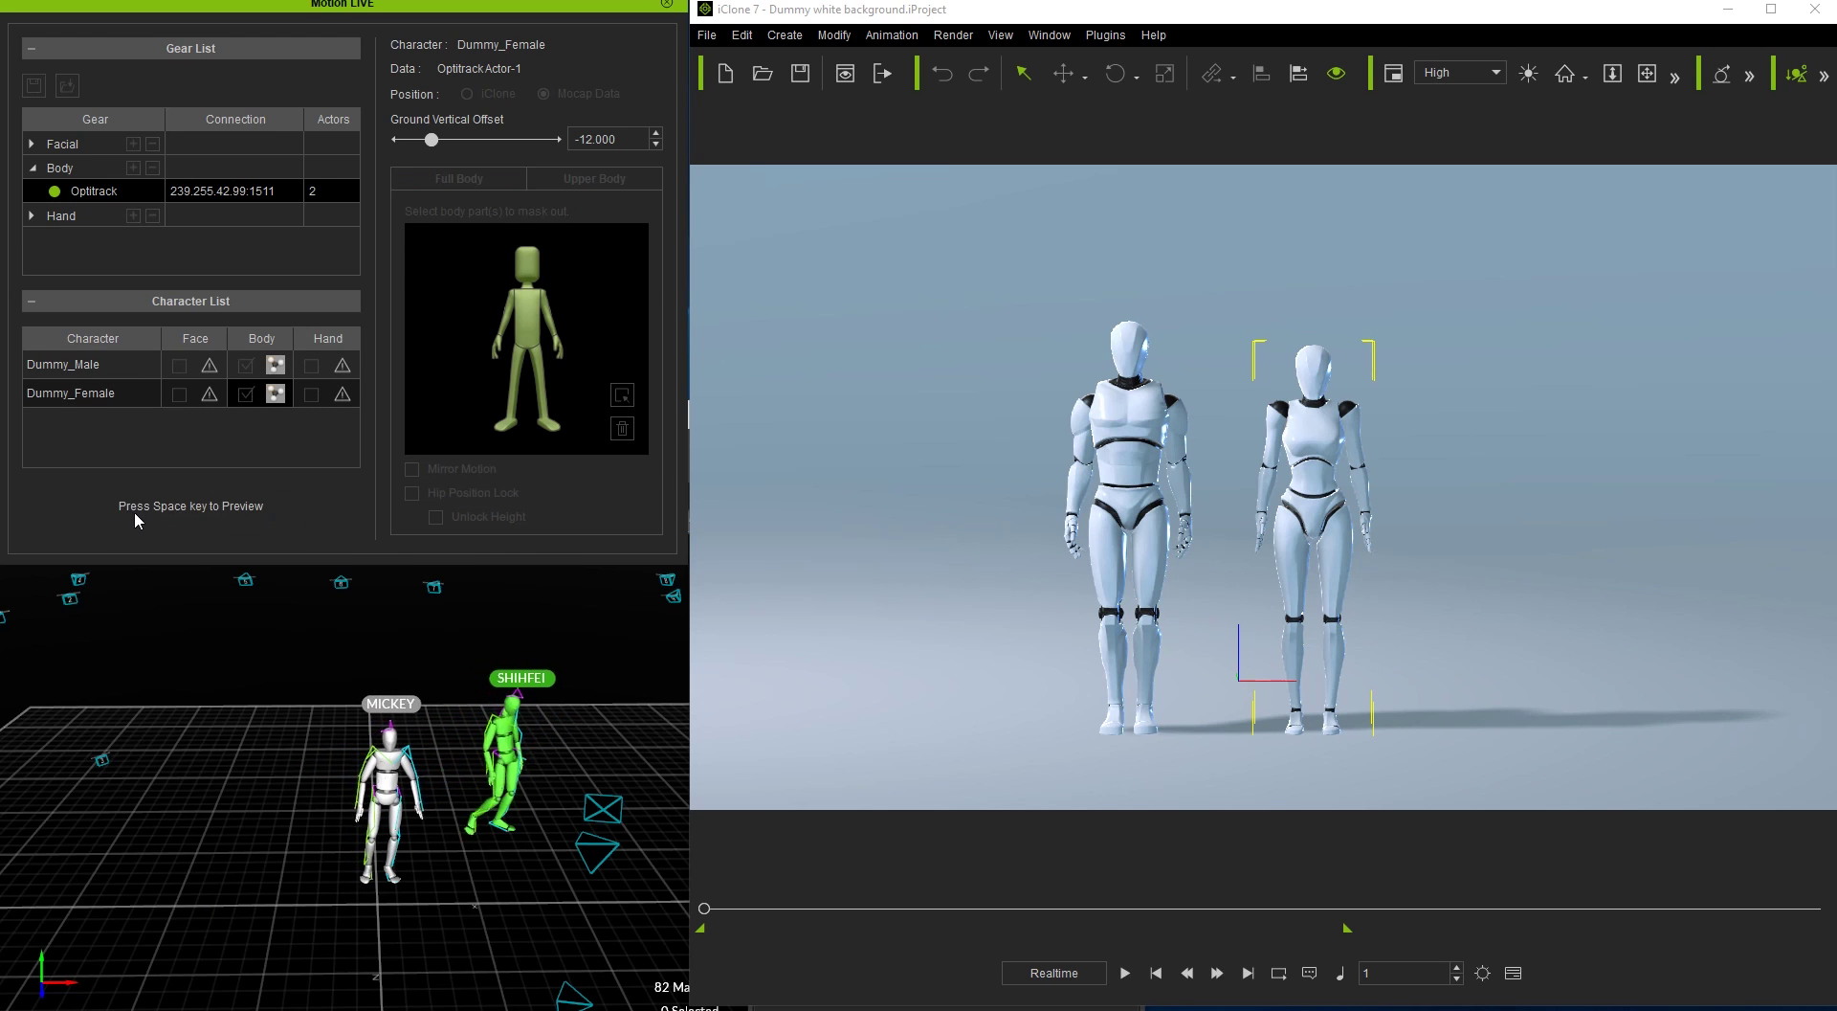
key("space")
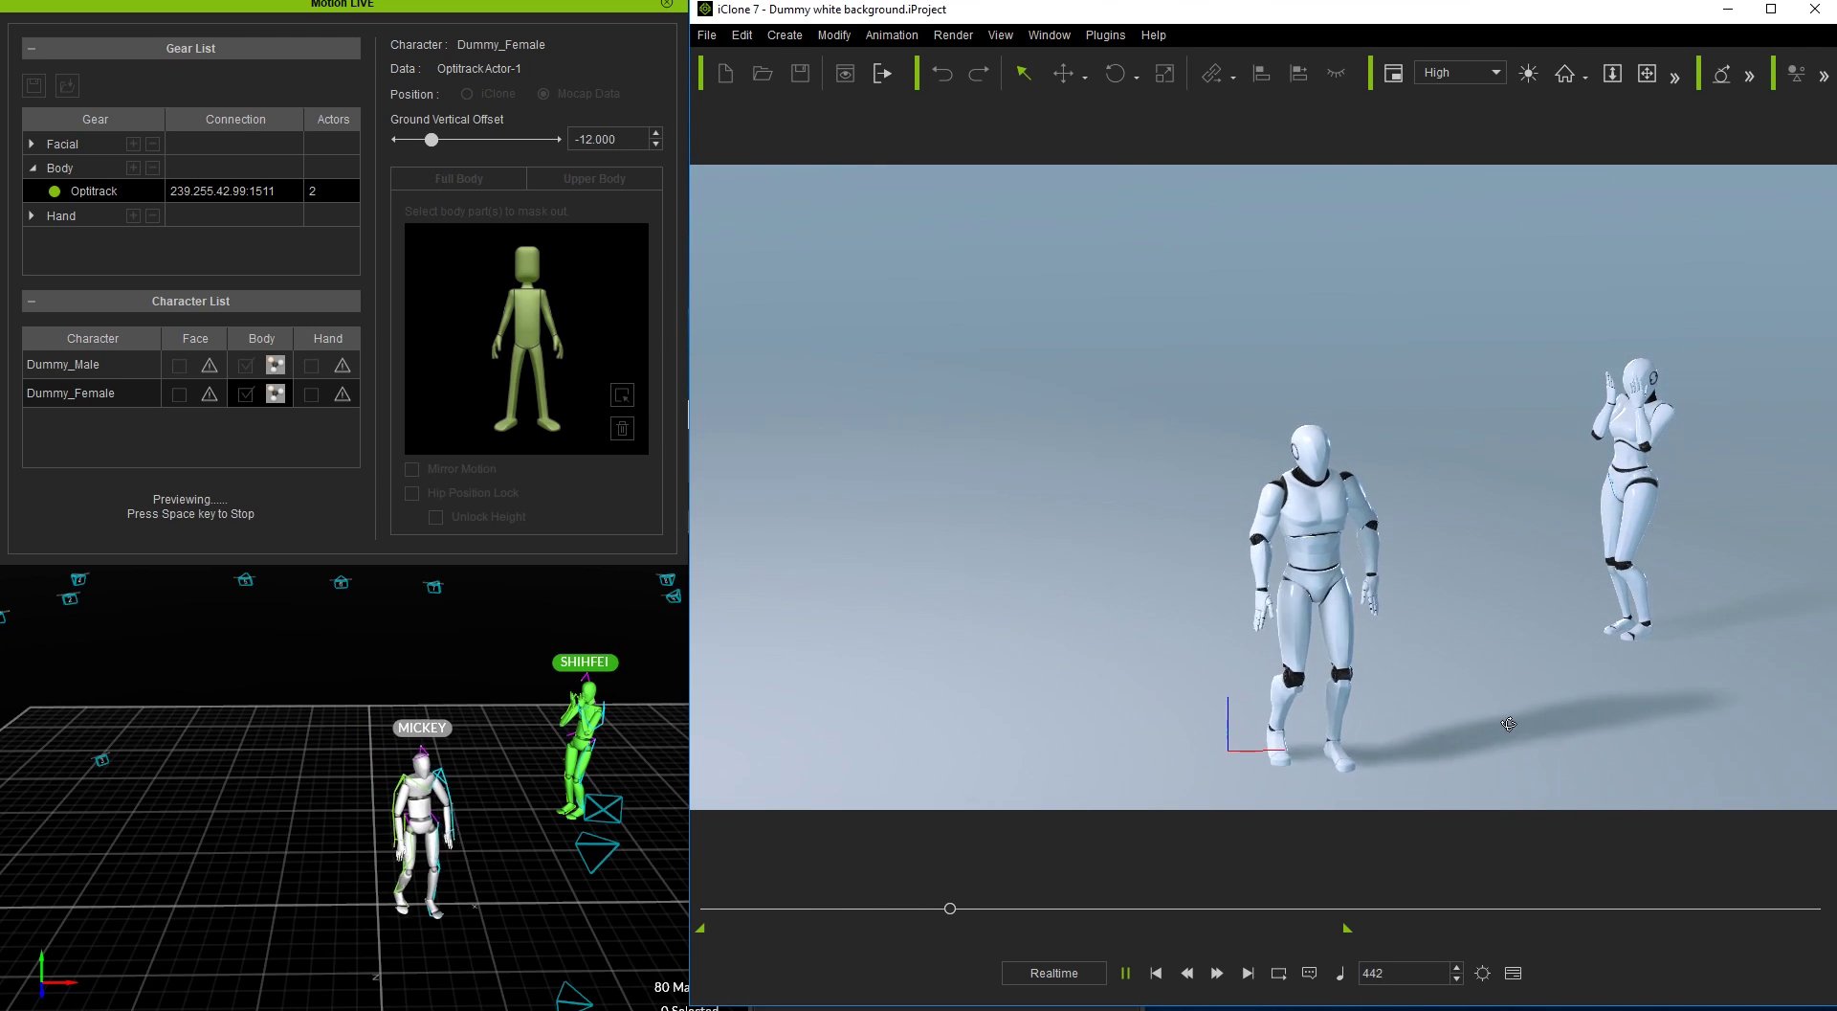
right_click_drag(1513, 730, 1547, 651)
middle_click_drag(1553, 667, 1491, 647)
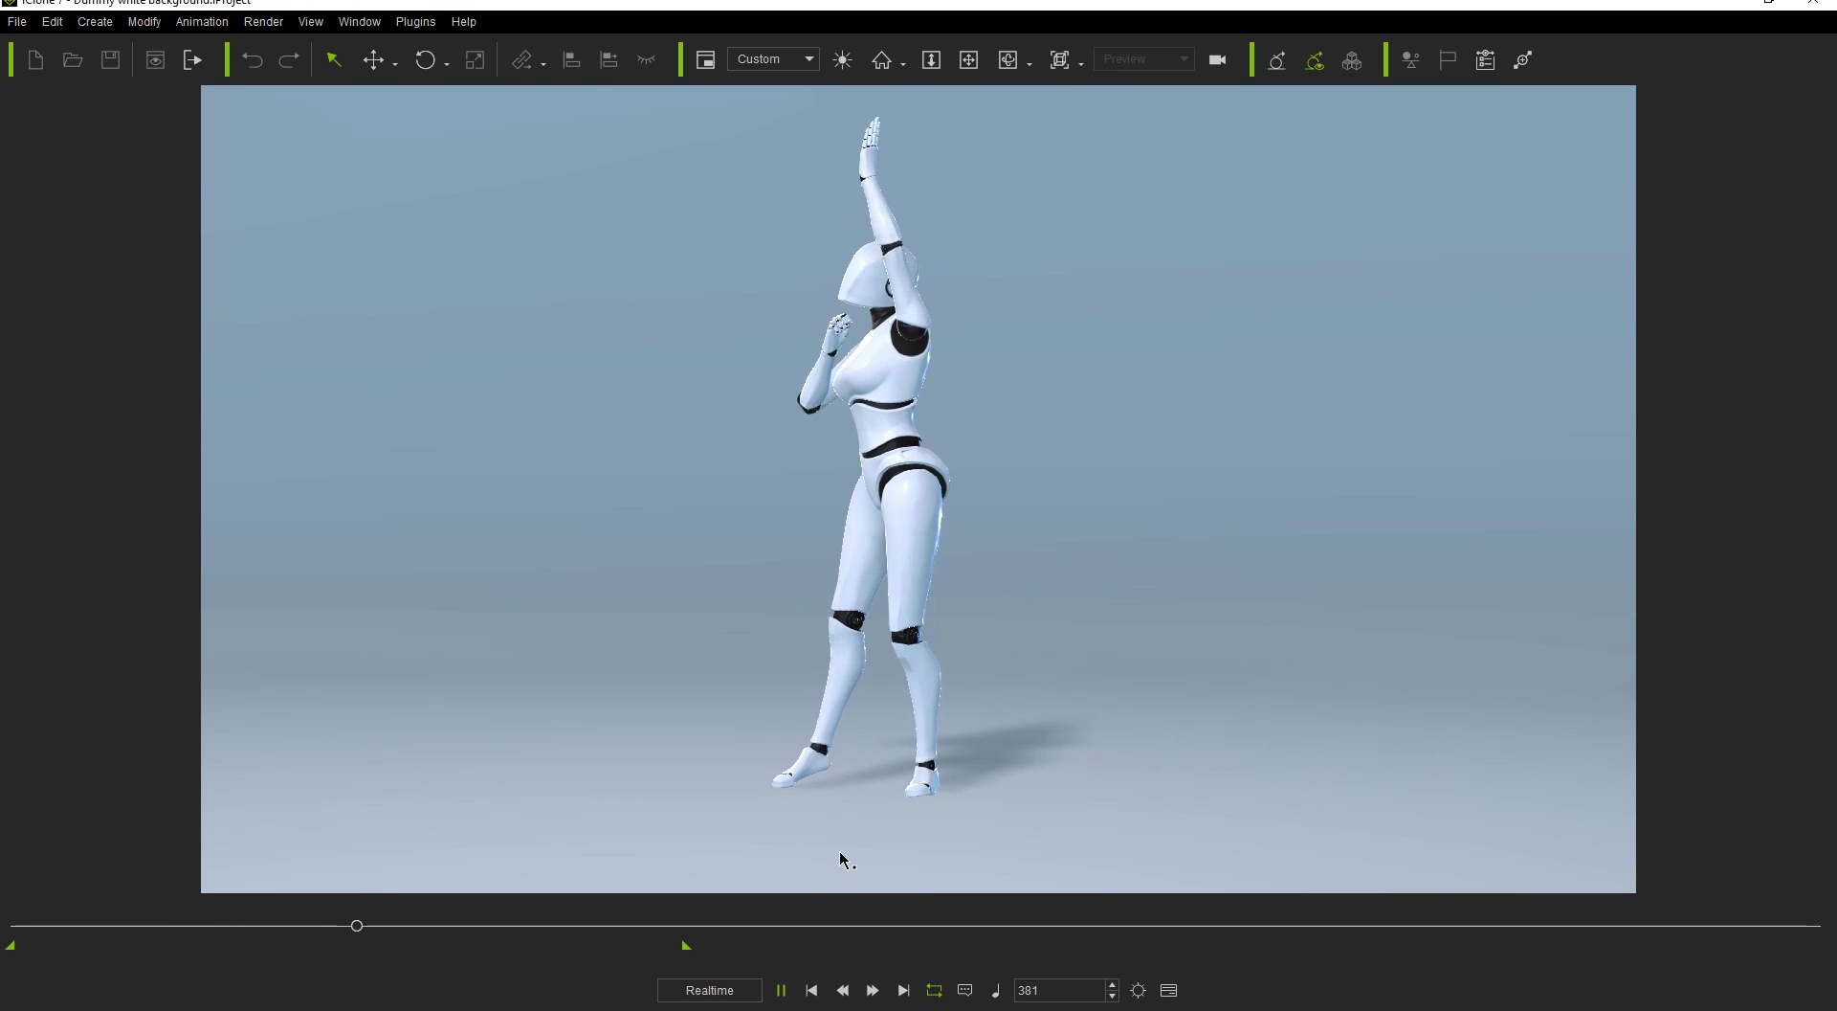
- Reopen Motion LIVE from the Plugins menu and start the live preview on Dummy_Female
left_click(419, 21)
mouse_move(464, 145)
left_click(653, 148)
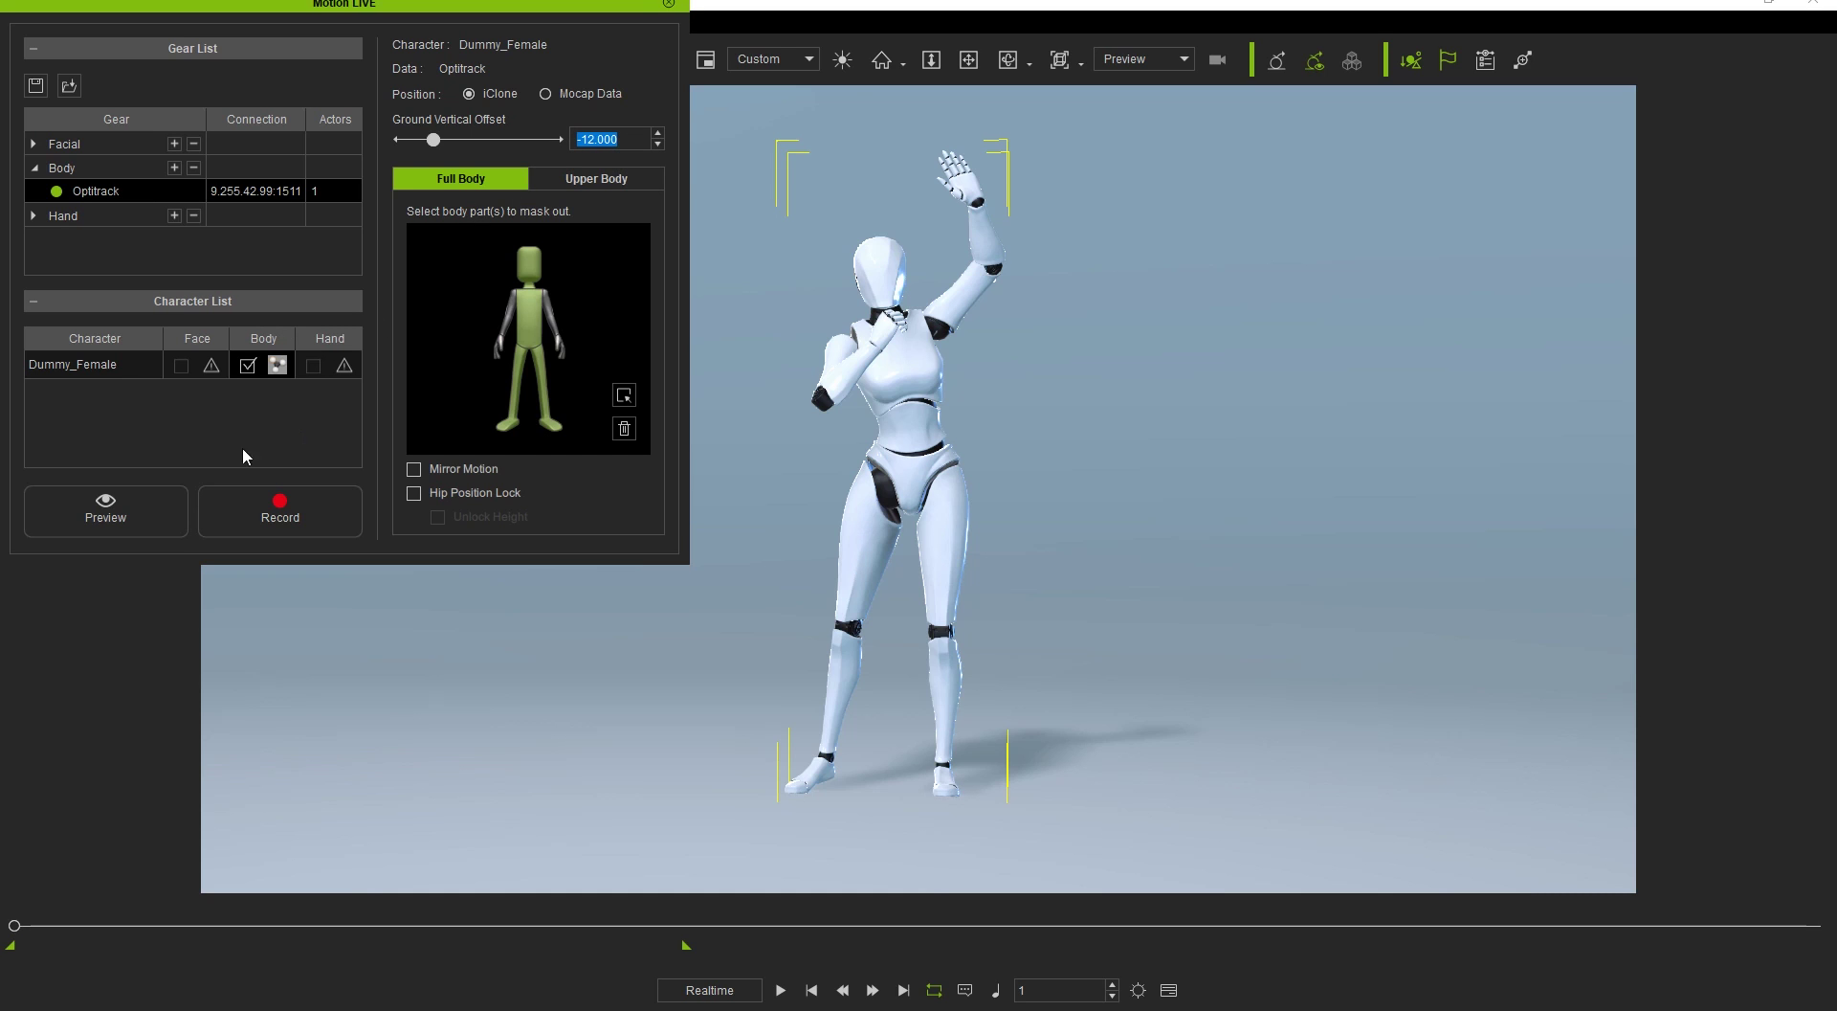
key("space")
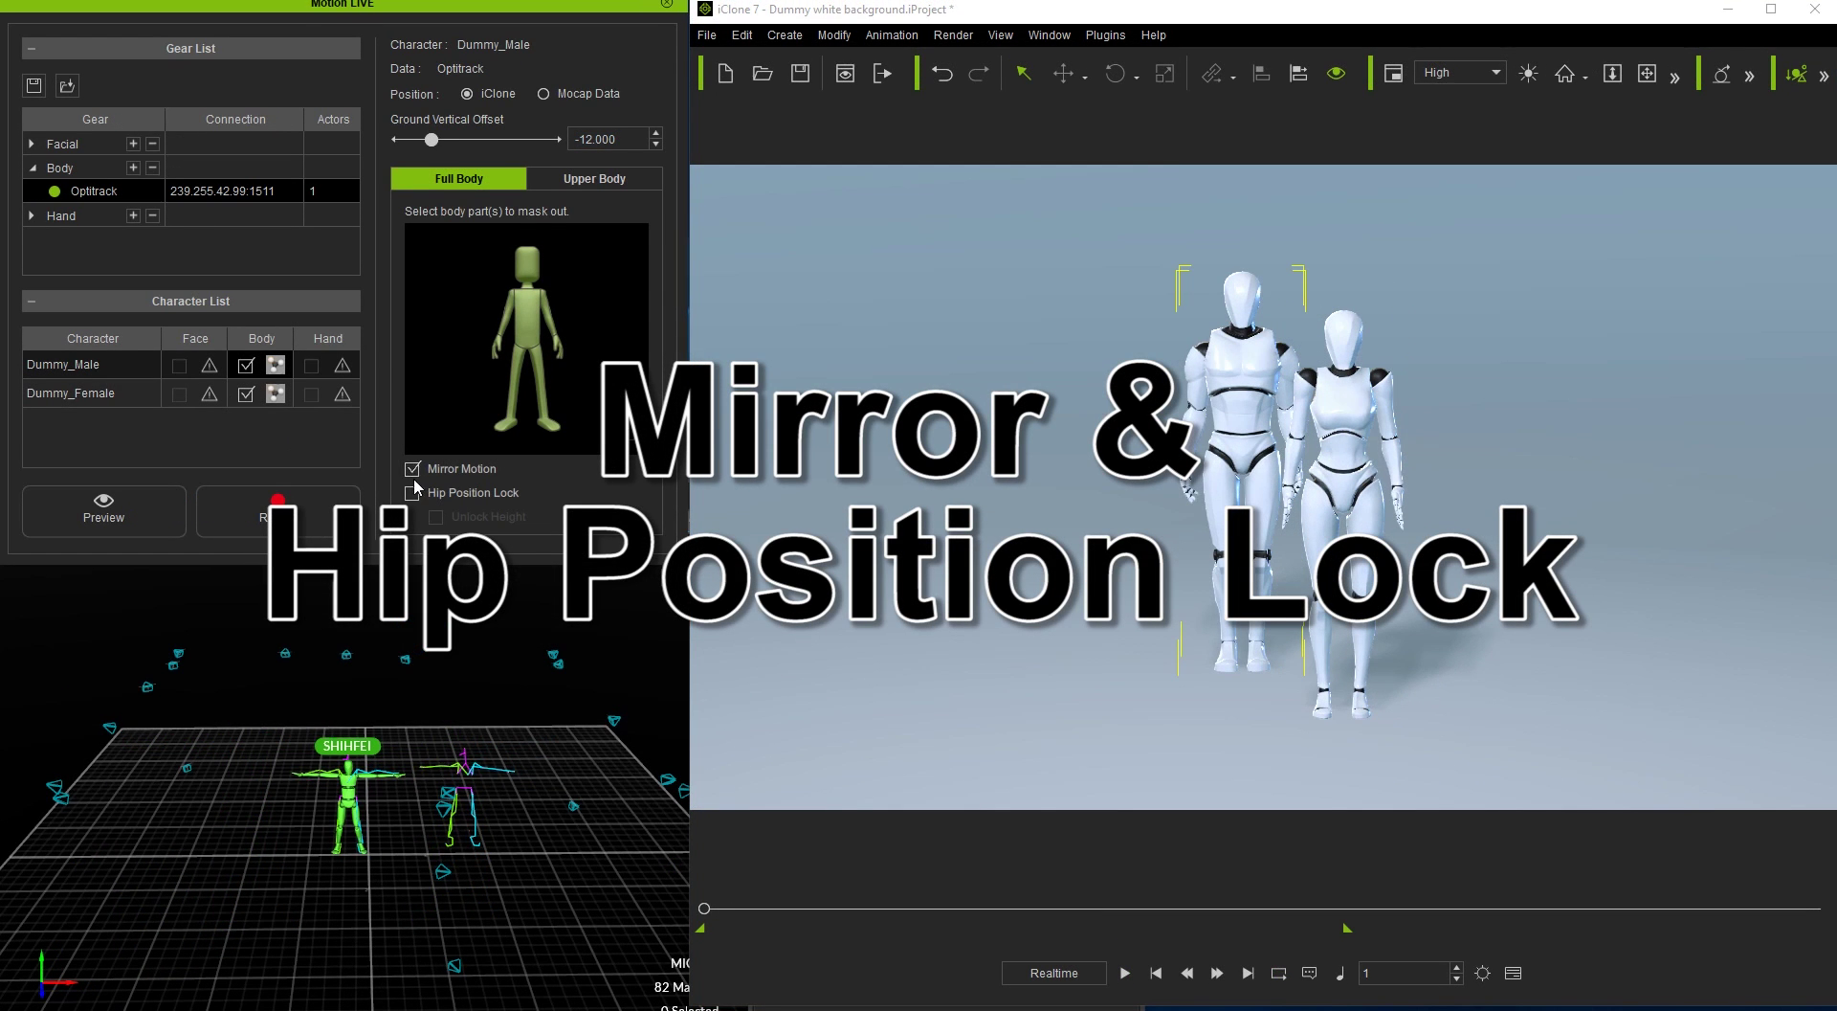
- Start the live preview of Dummy_Male's mirrored motion
left_click(130, 526)
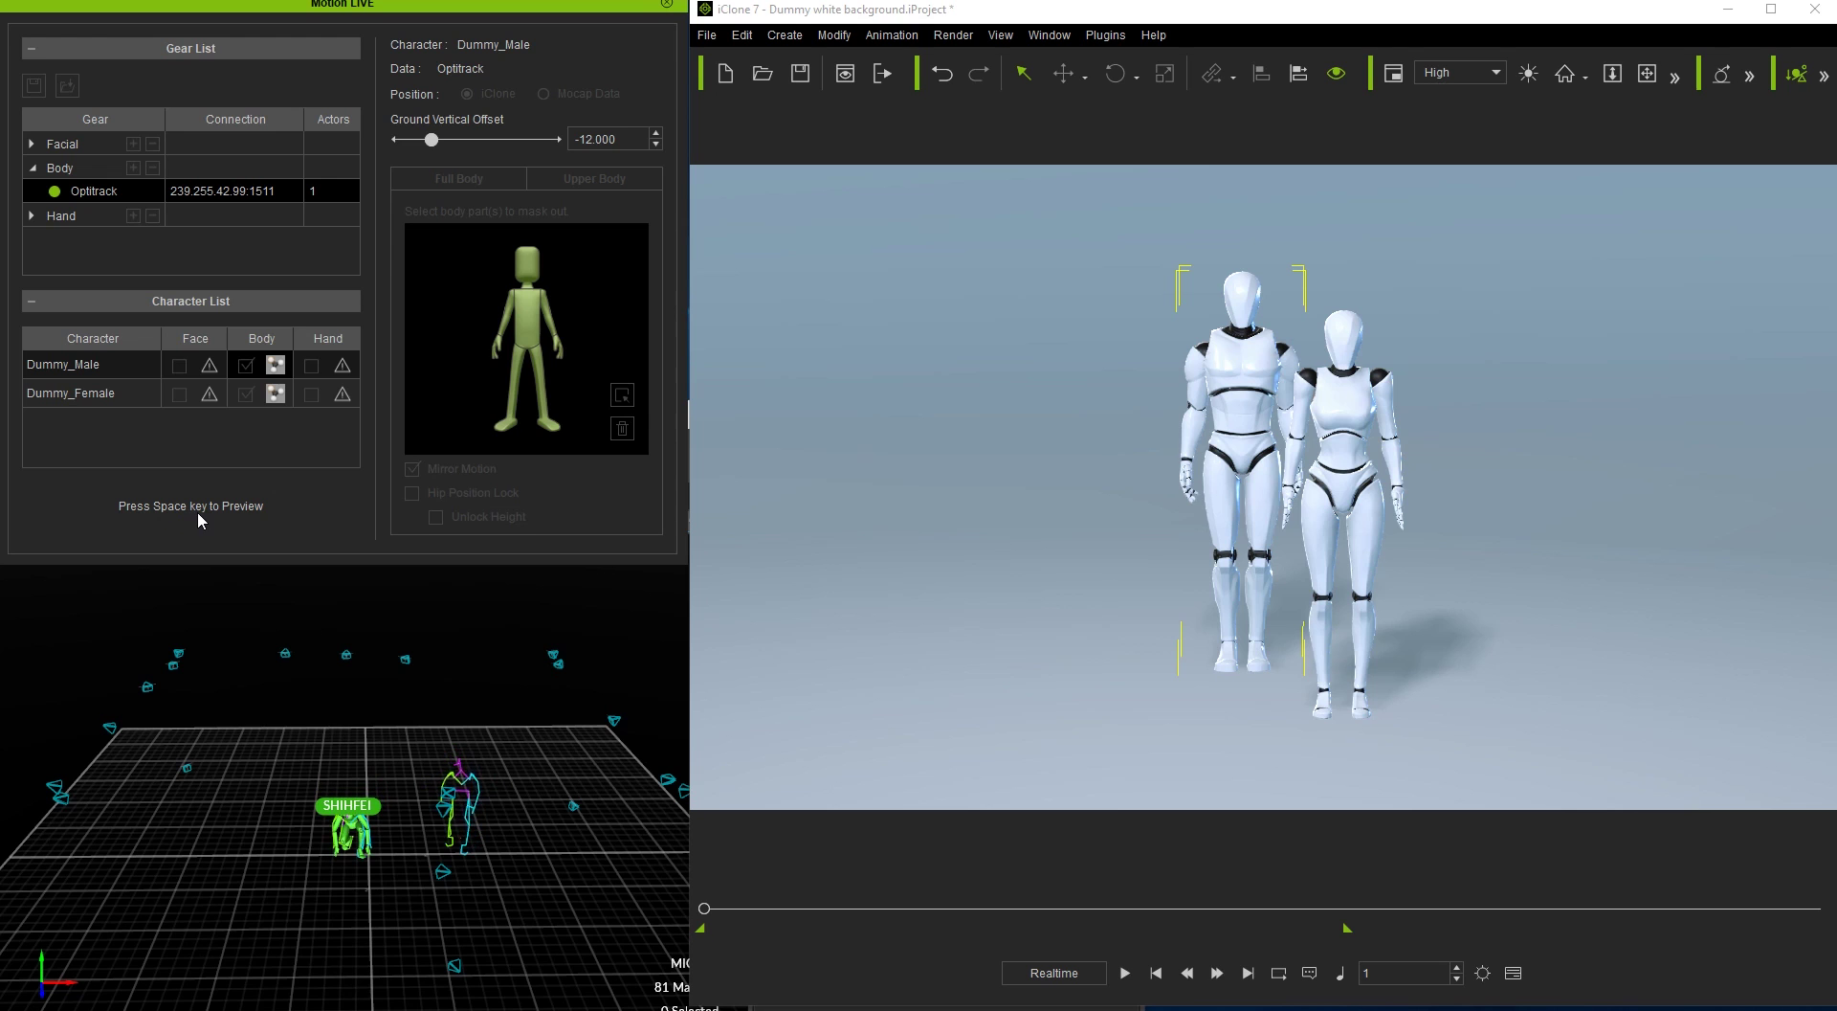
key("space")
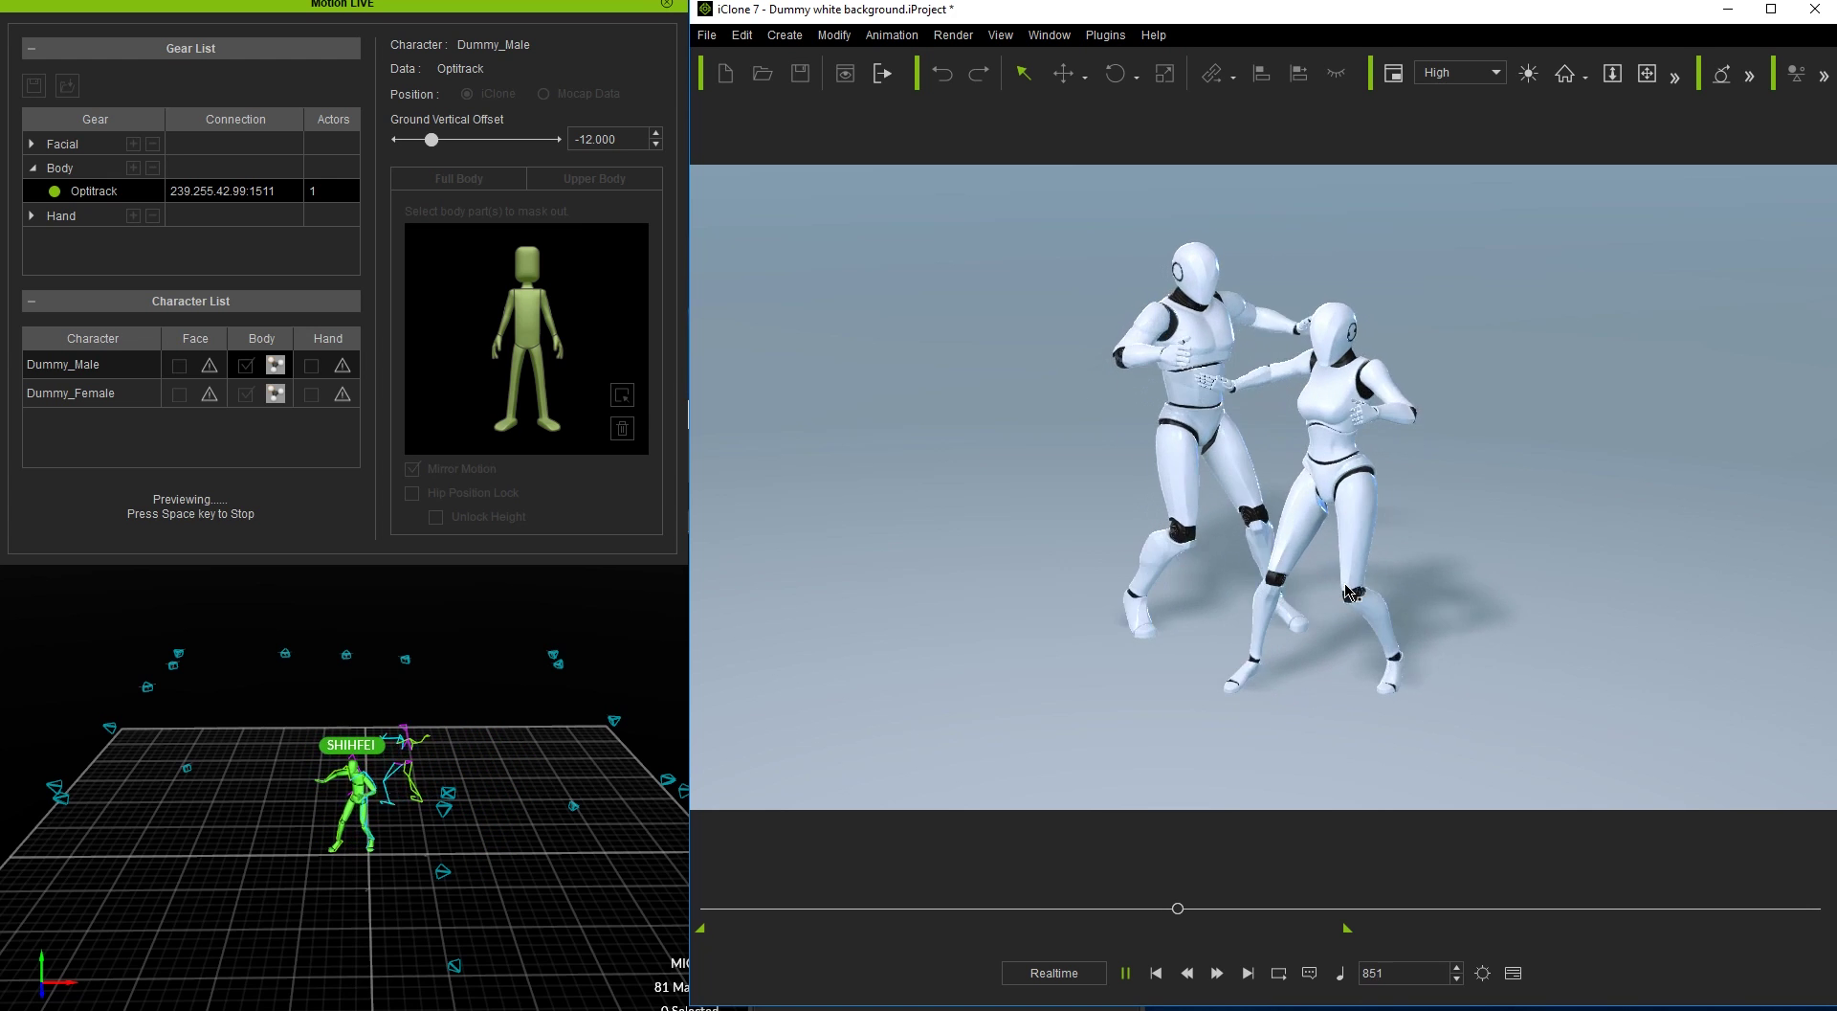
scroll(402, 802, "up", 3)
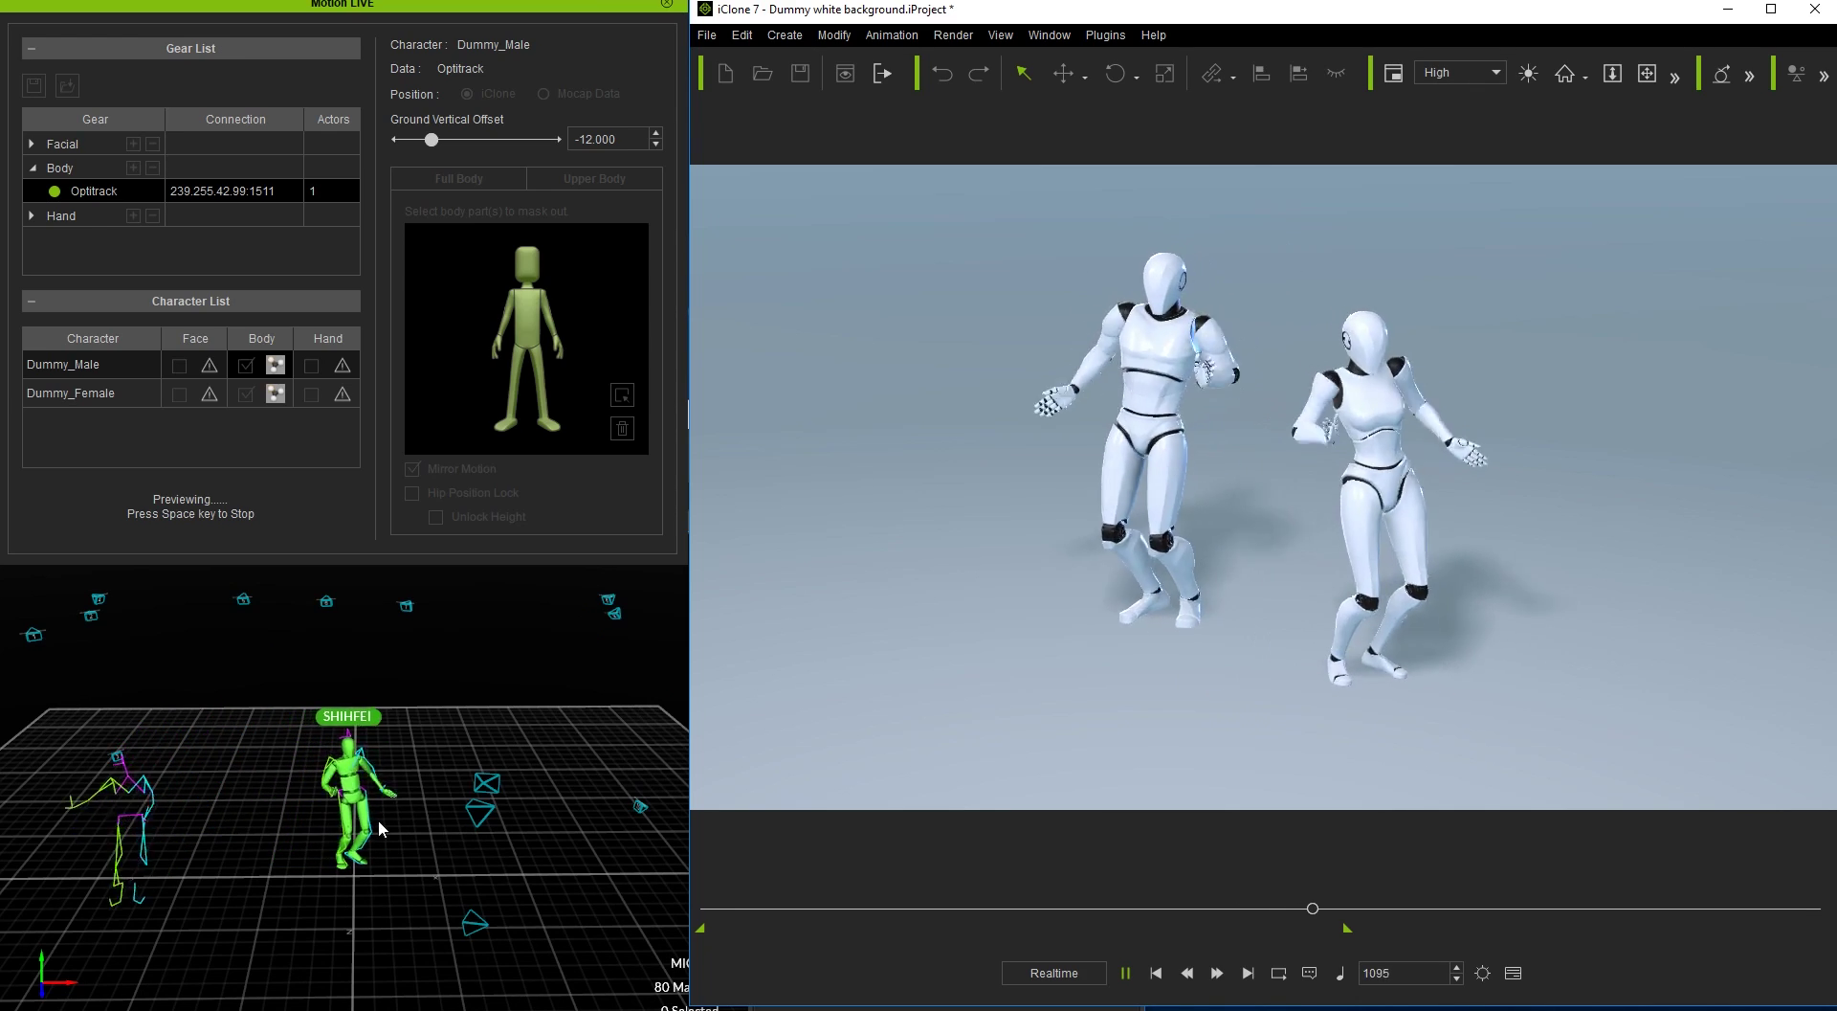
scroll(377, 818, "up", 2)
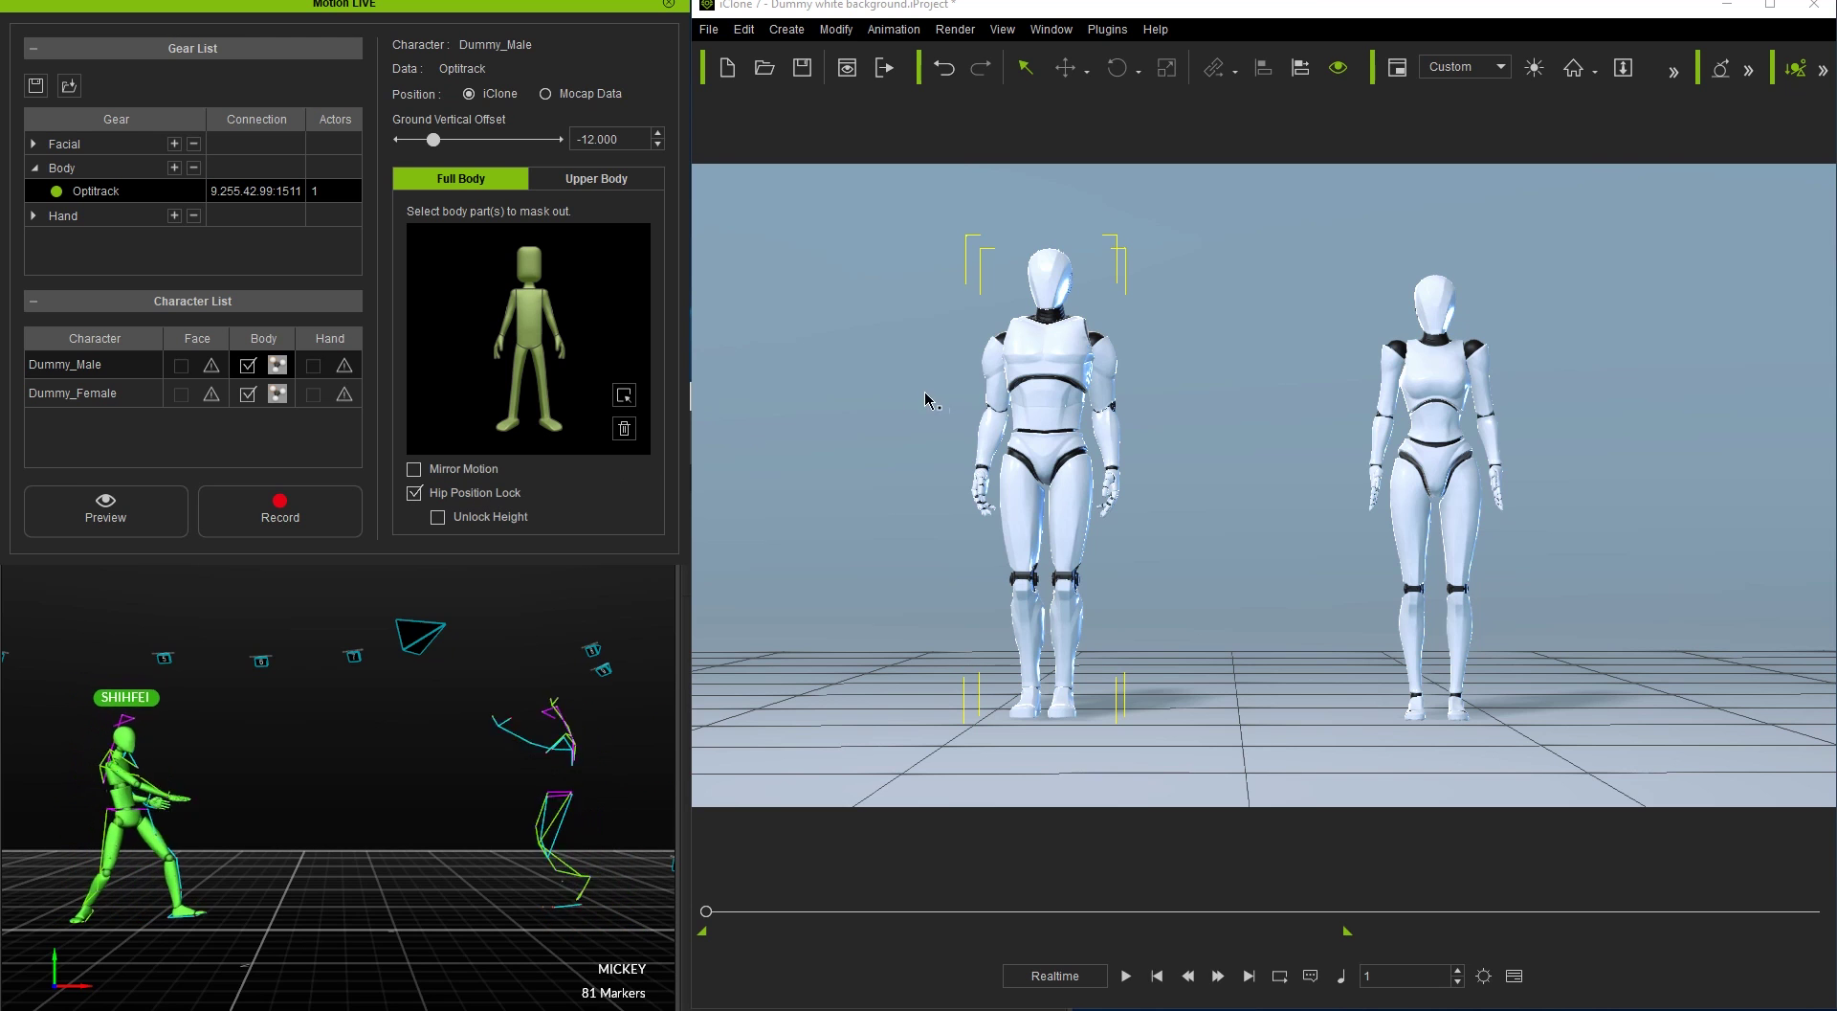
- Preview Dummy_Male with Hip Position Lock, stop, then preview again with Unlock Height on
left_click(143, 527)
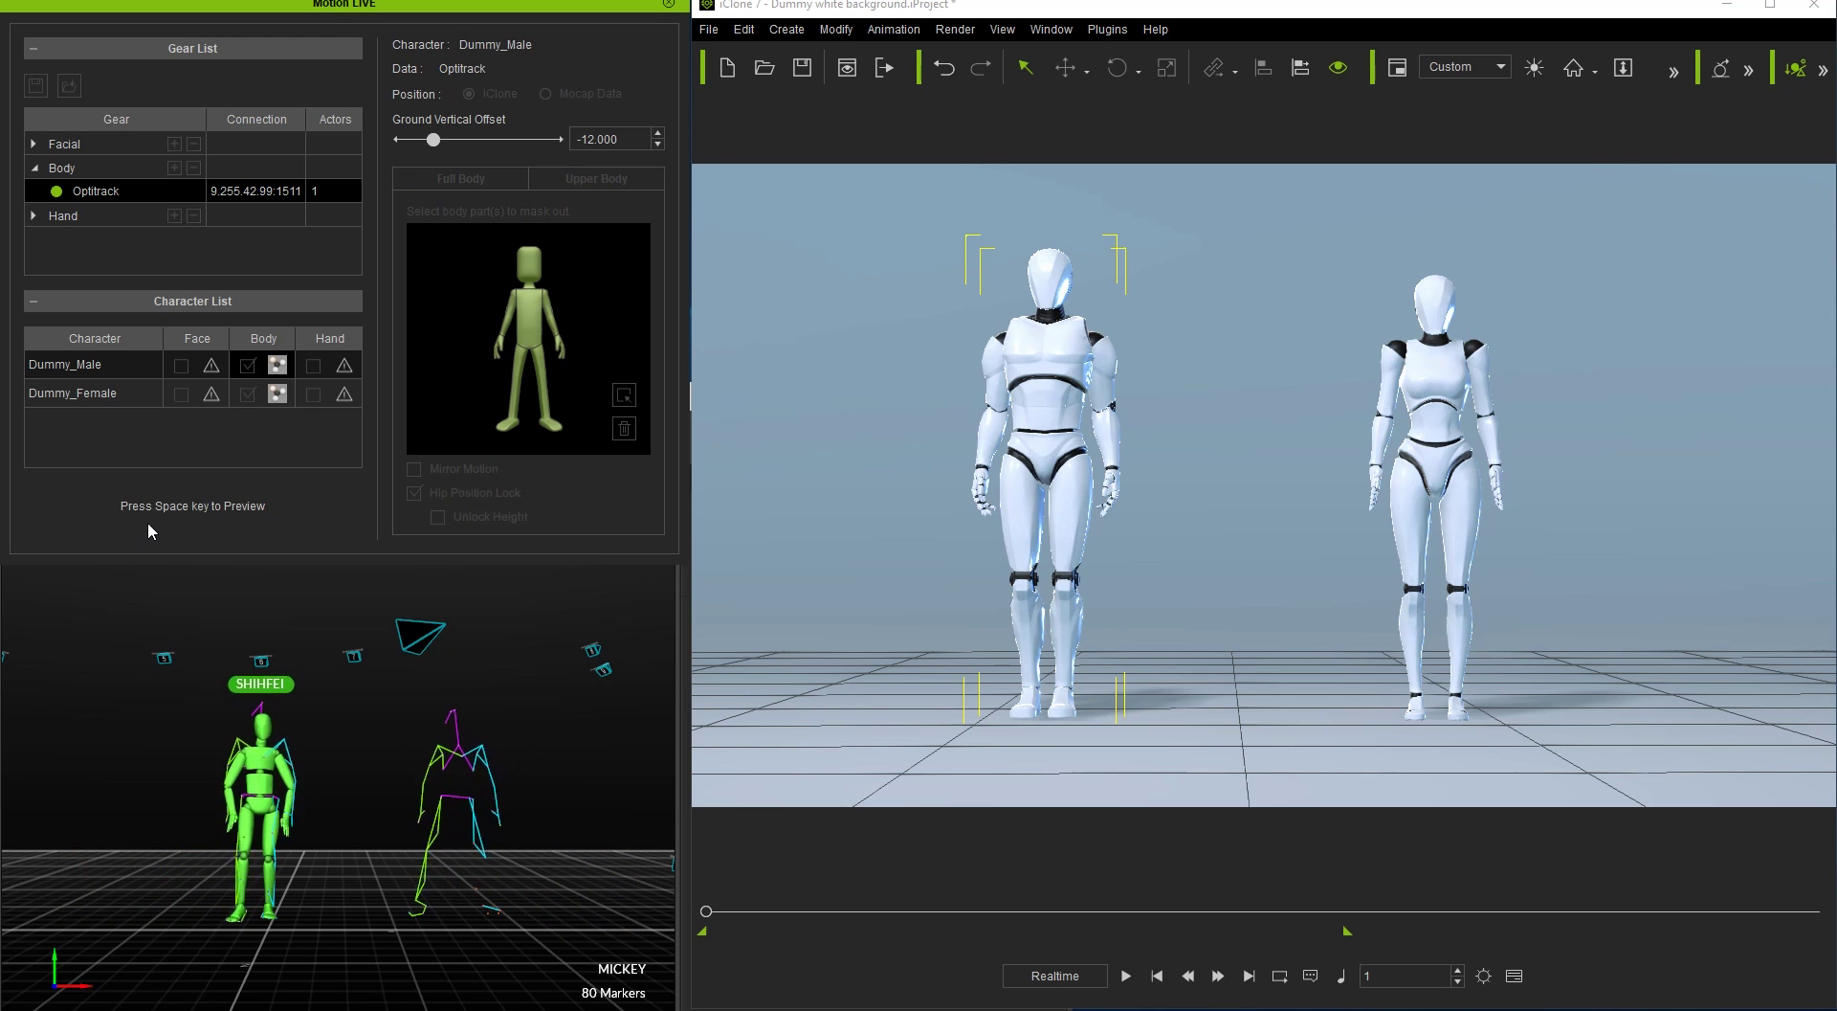
key("space")
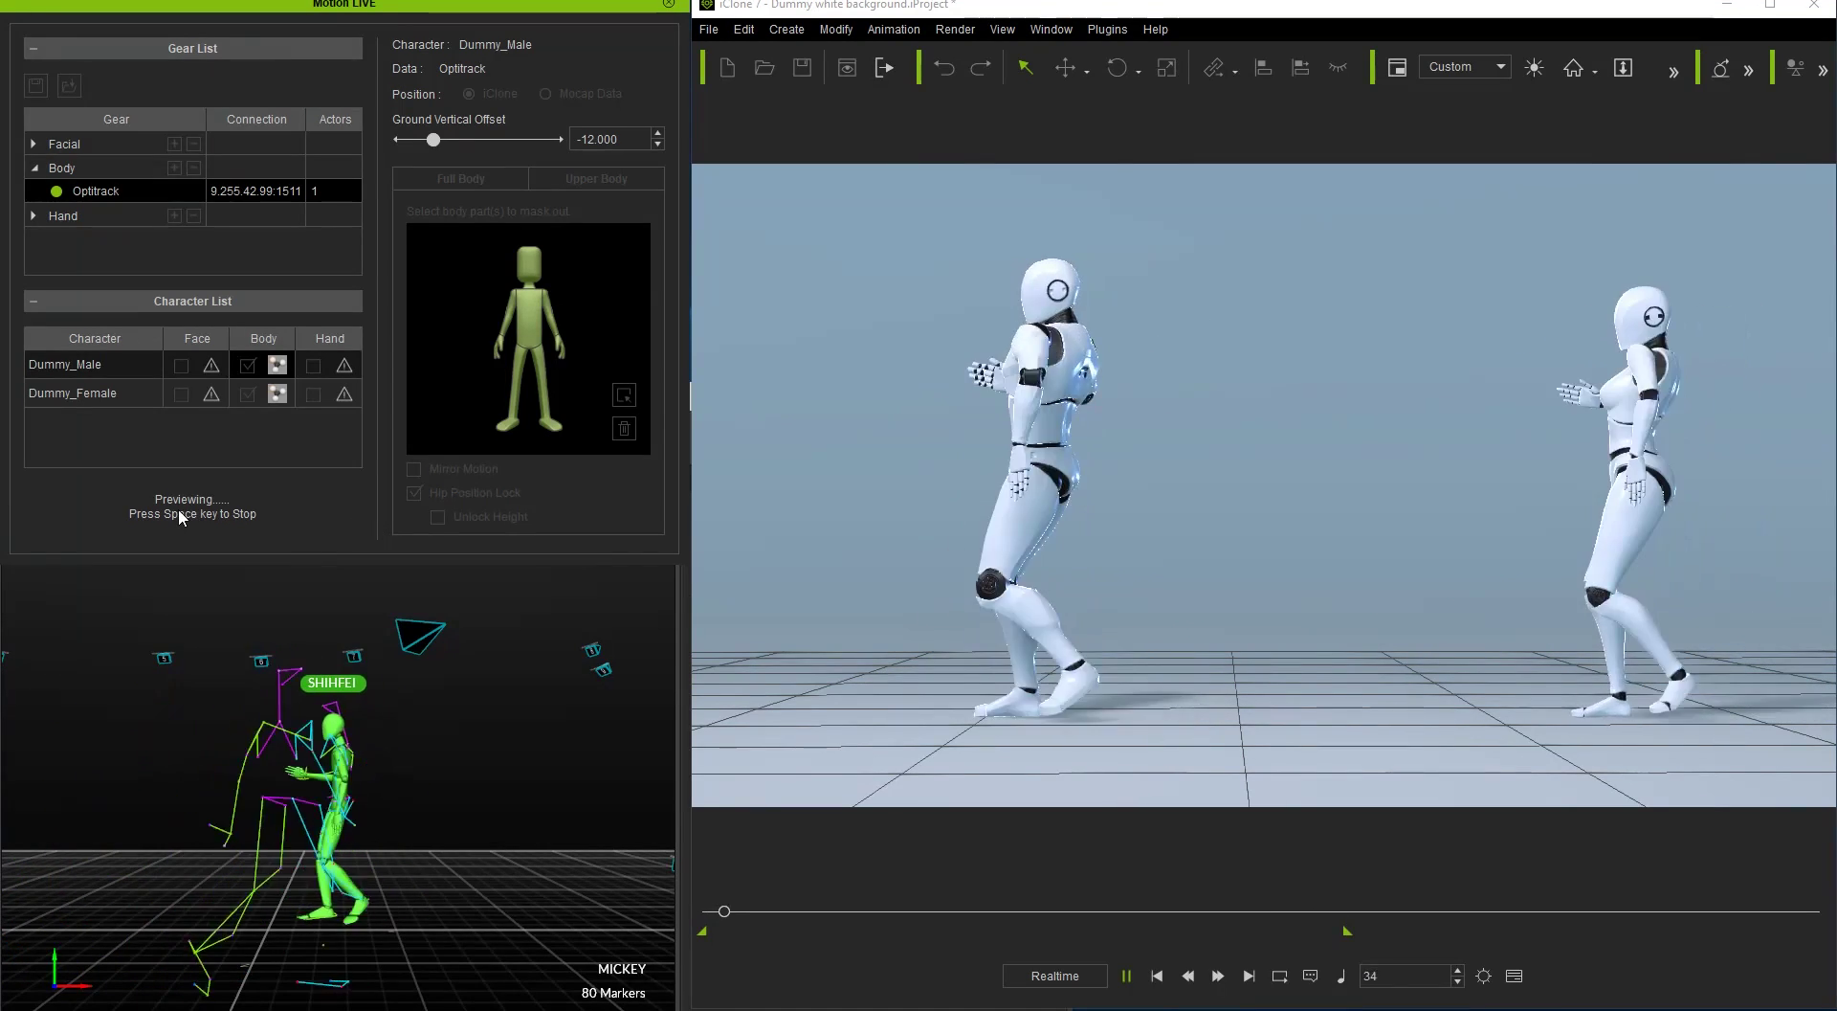
key("space")
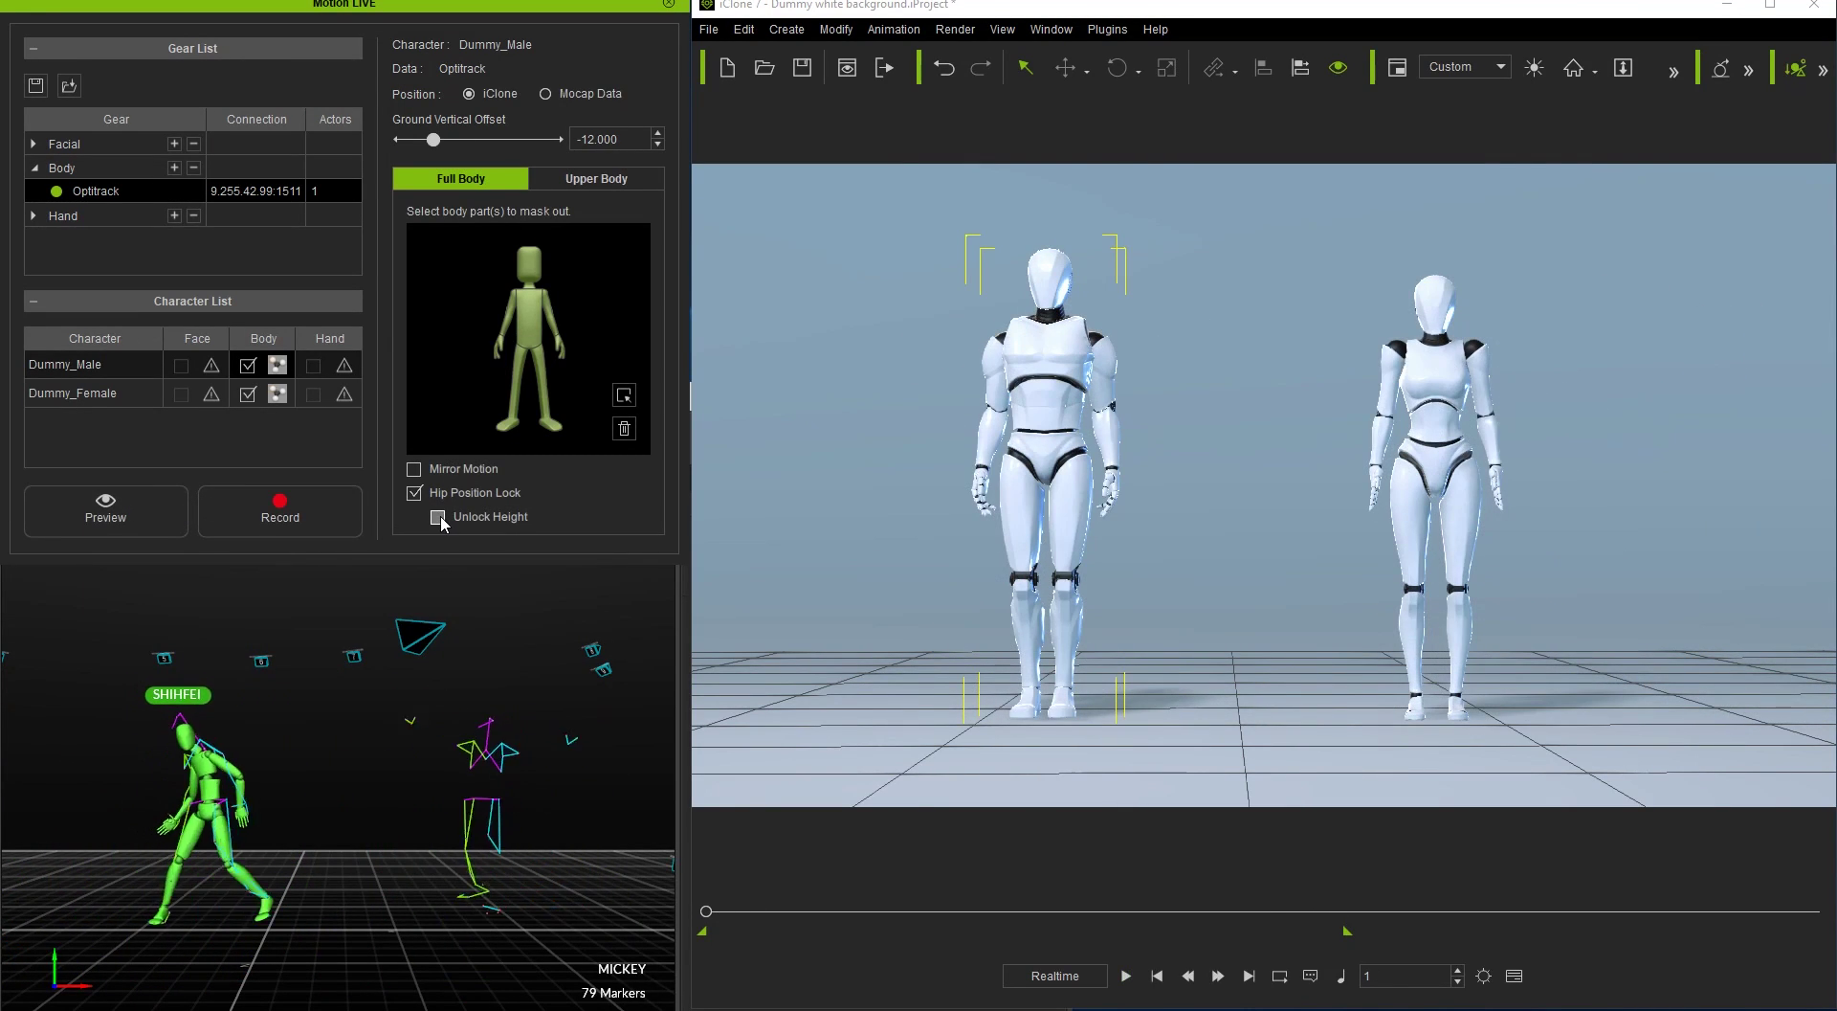
left_click(132, 514)
key("space")
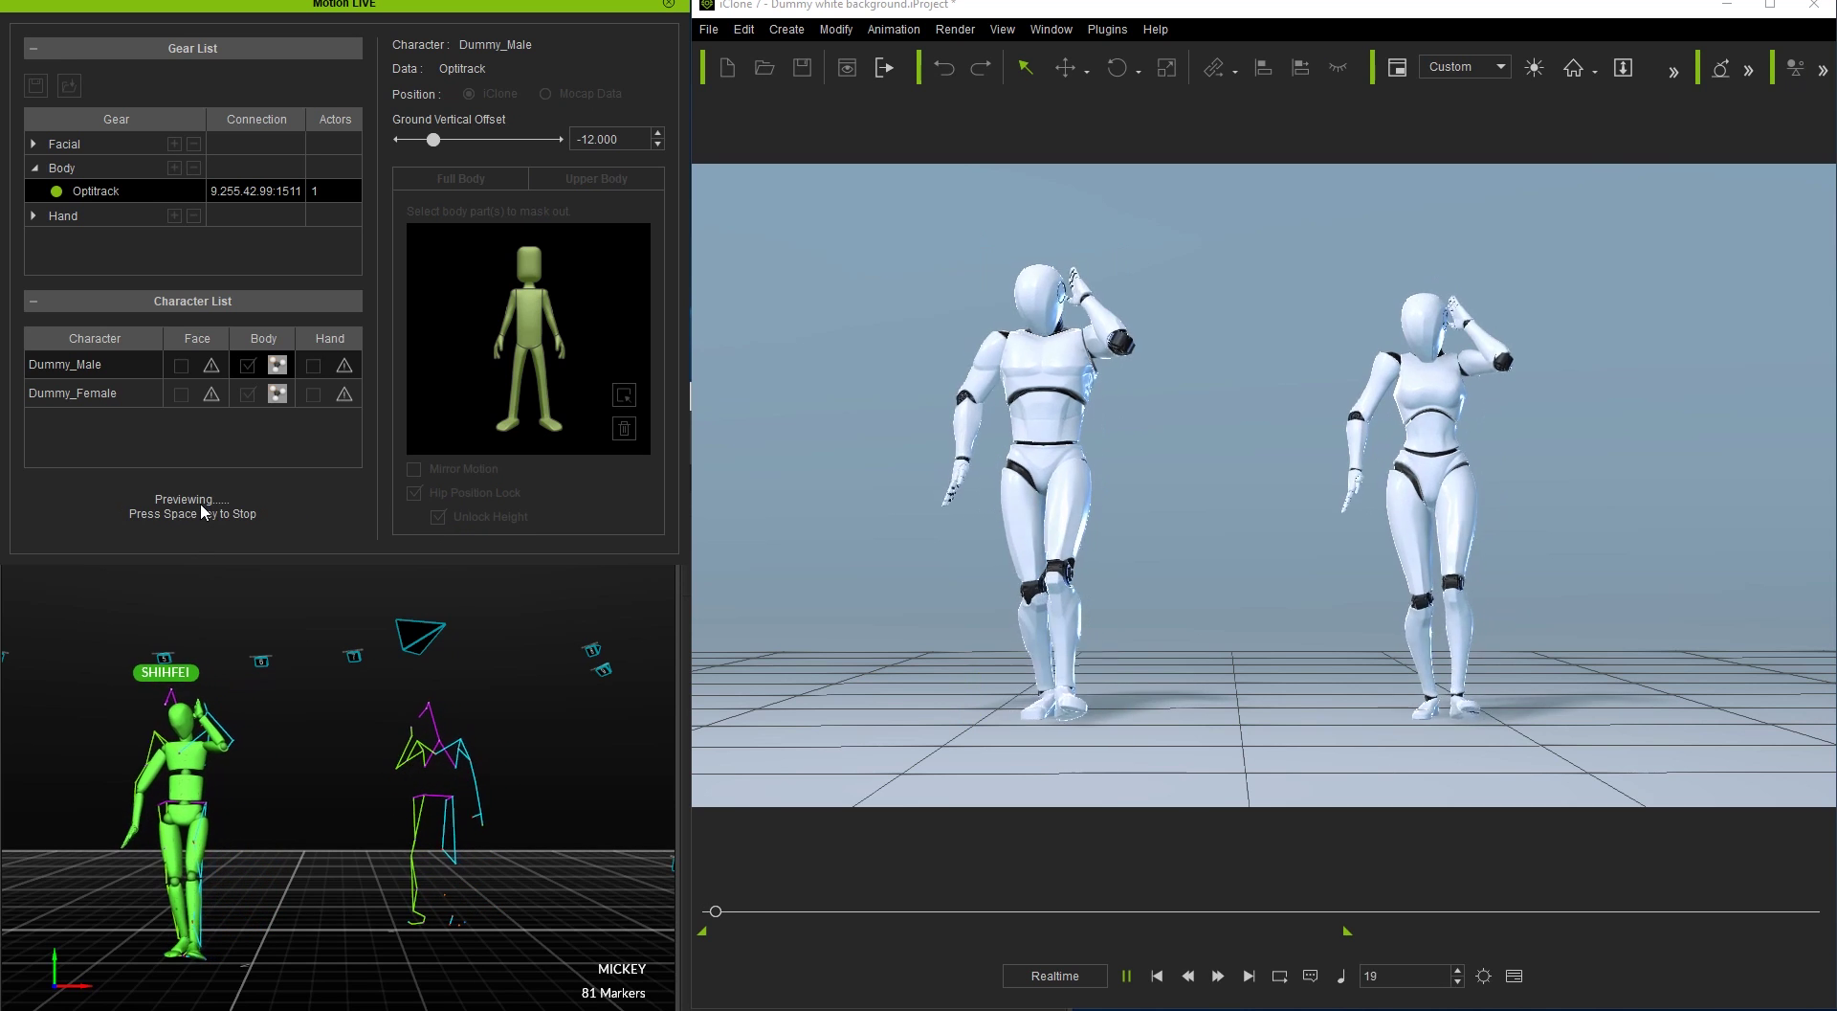